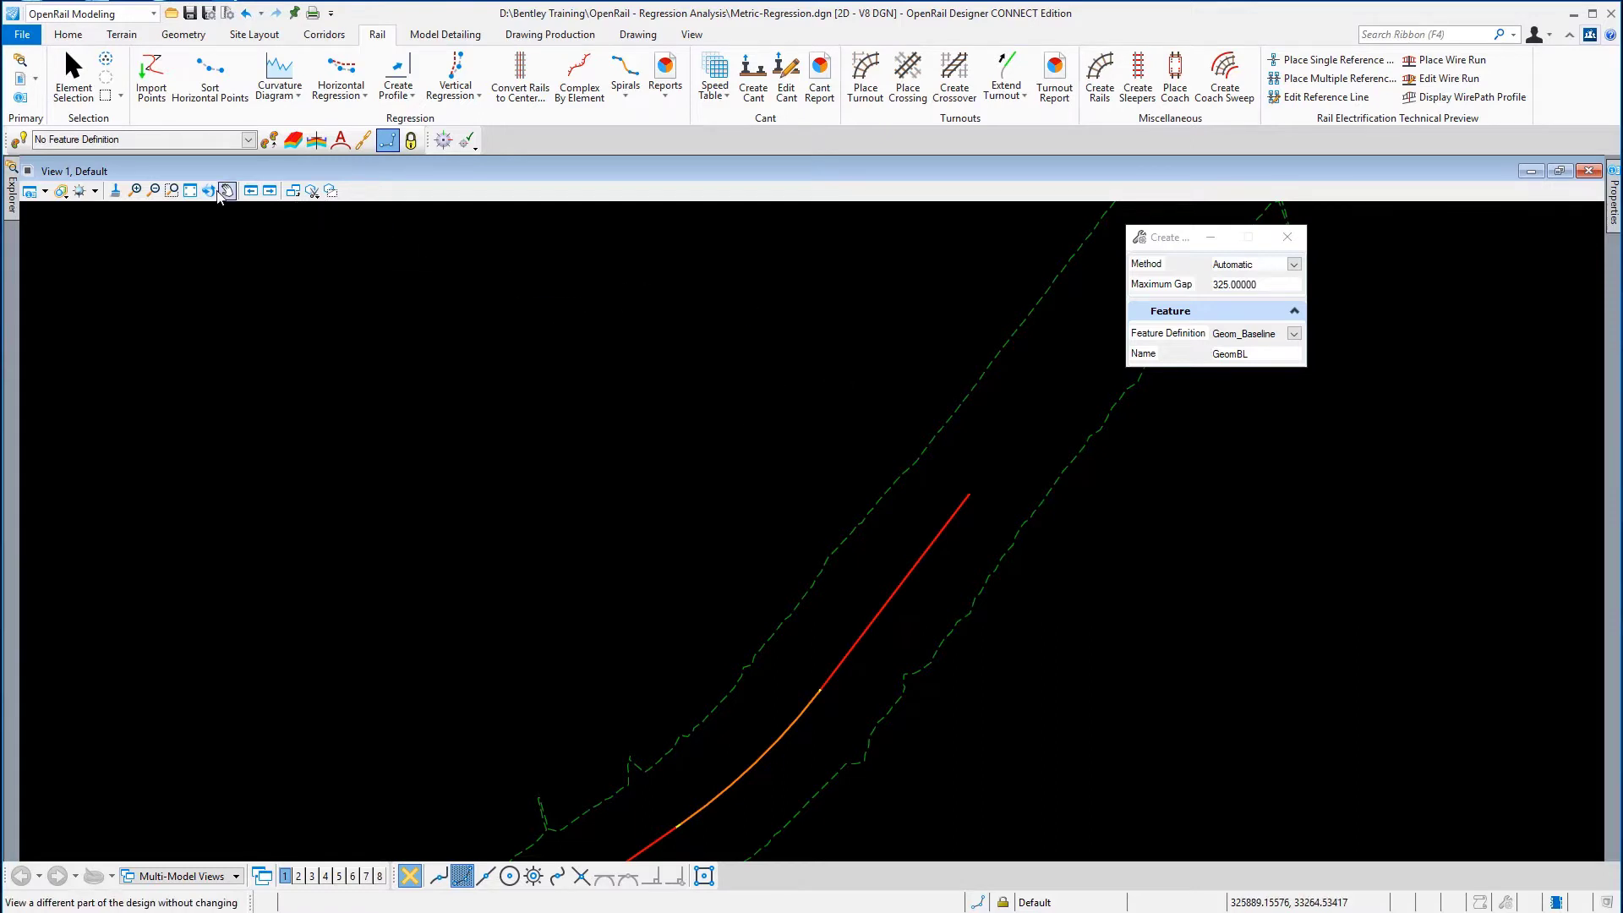
# - Switch the ribbon to the Geometry tab to reach its geometry report tools
pyautogui.click(184, 35)
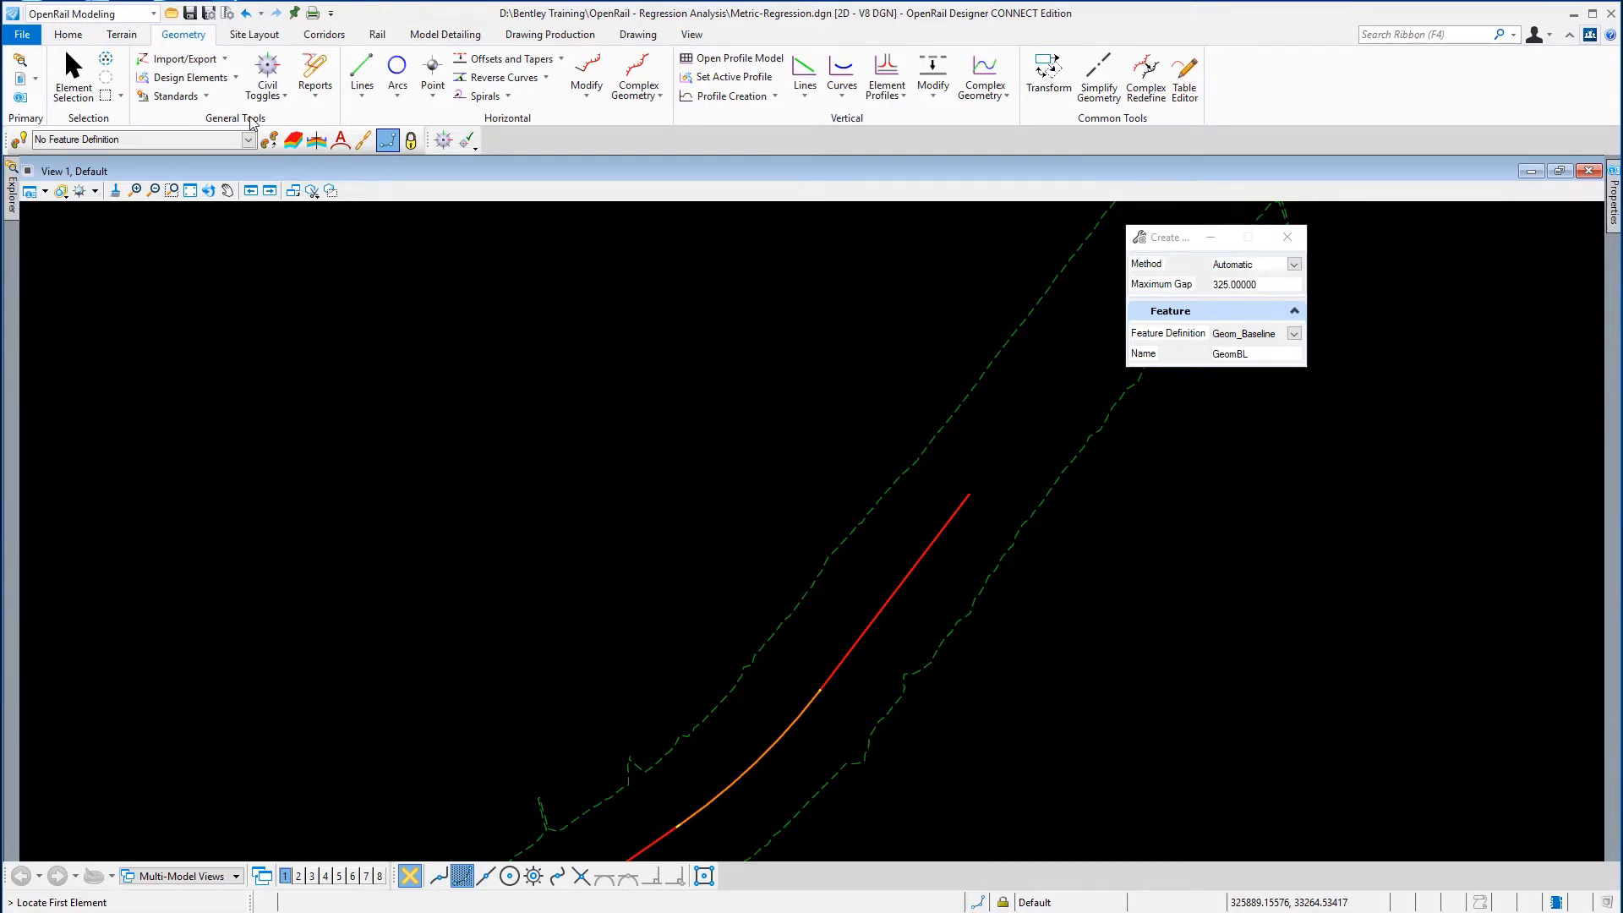
# - Run a Horizontal Geometry Report on GeomBL5 from 0.000 to 2971.753 at 10 m intervals, no profiles
pyautogui.click(317, 100)
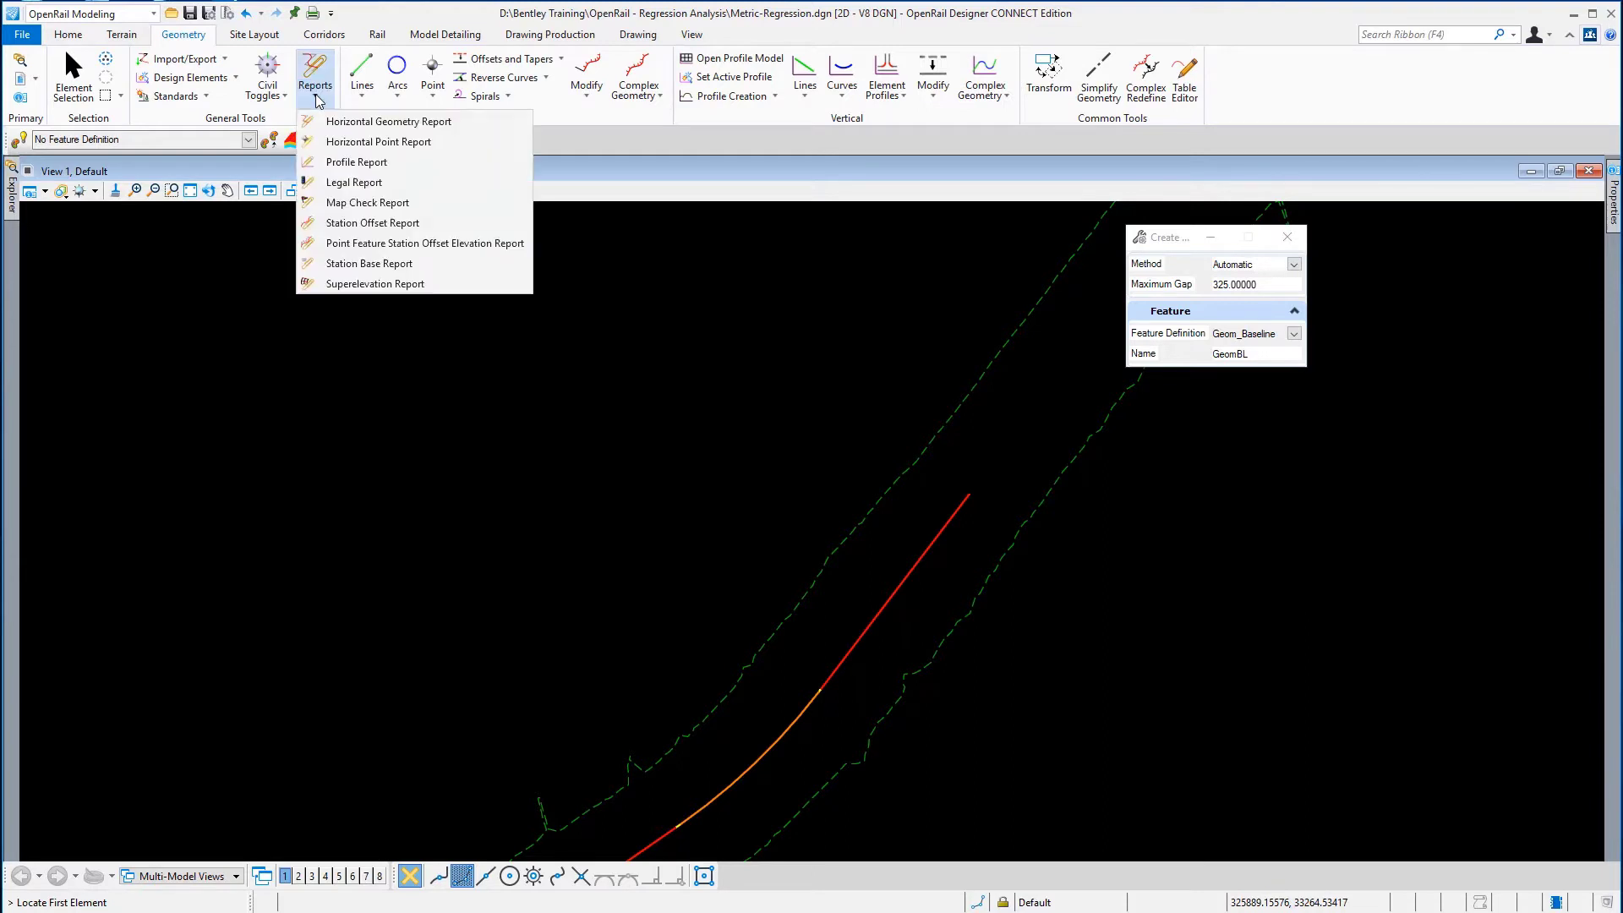
pyautogui.click(363, 123)
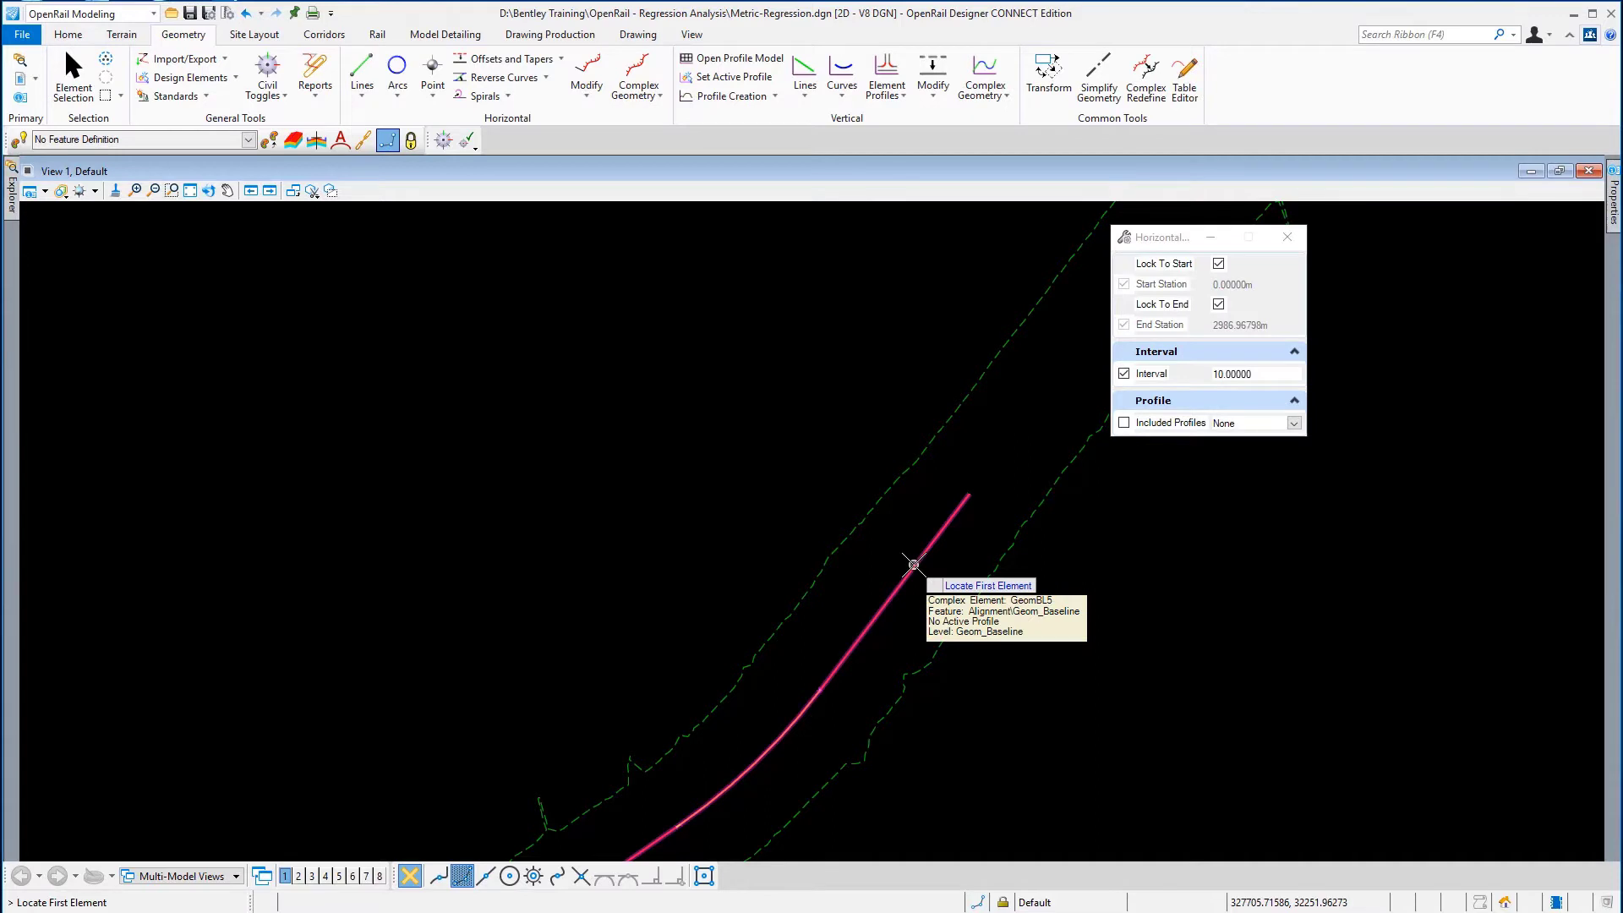
pyautogui.click(914, 564)
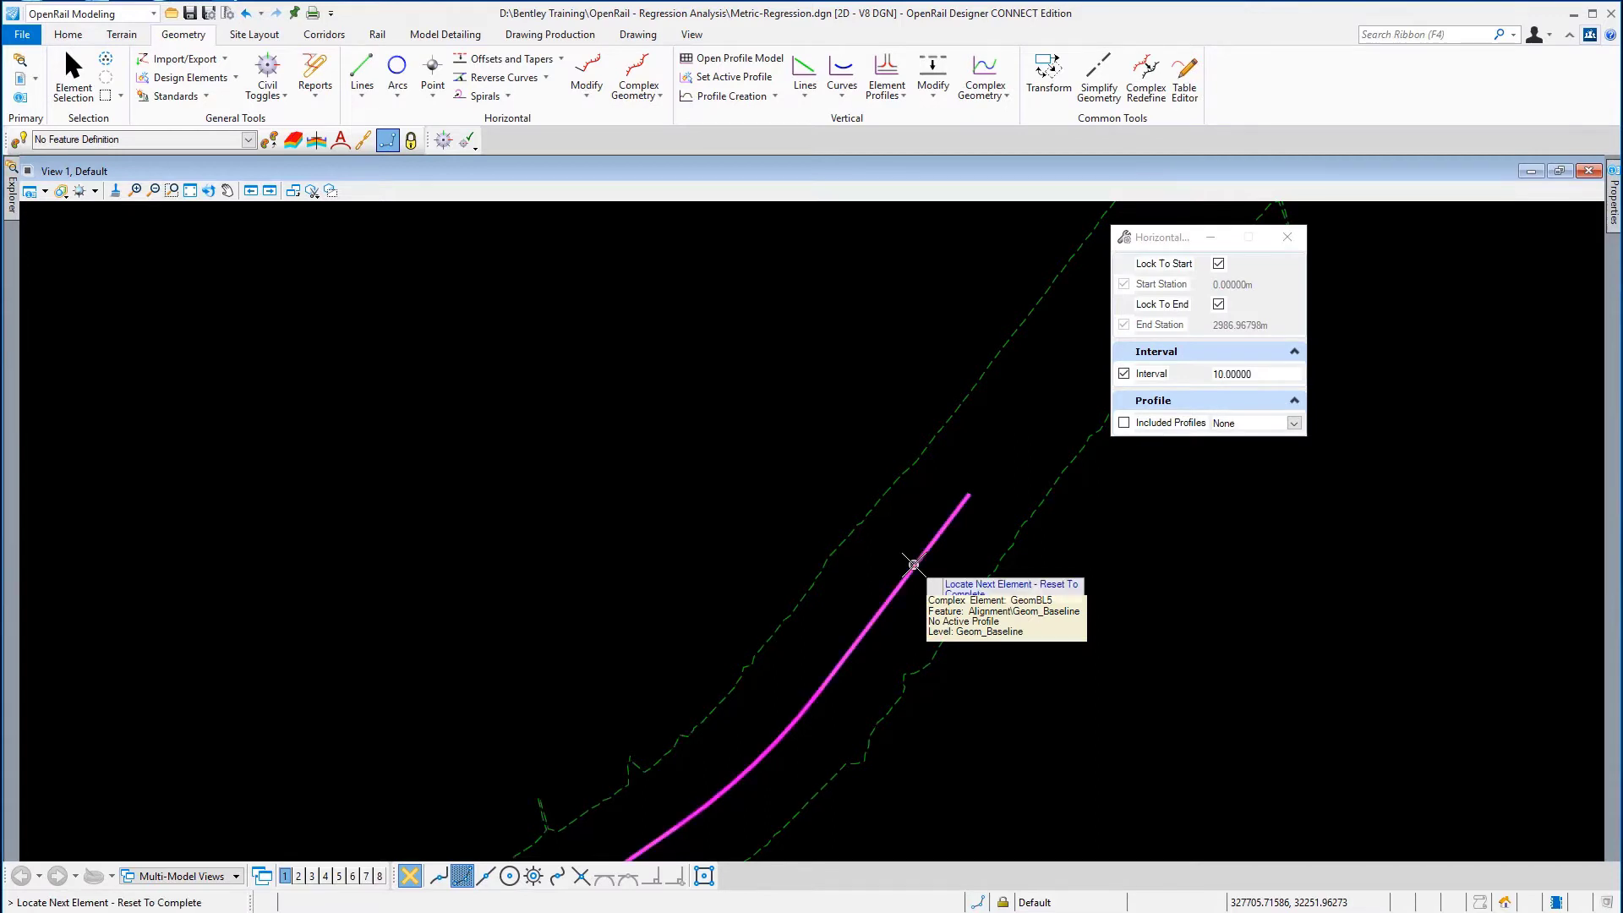
pyautogui.rightClick(734, 400)
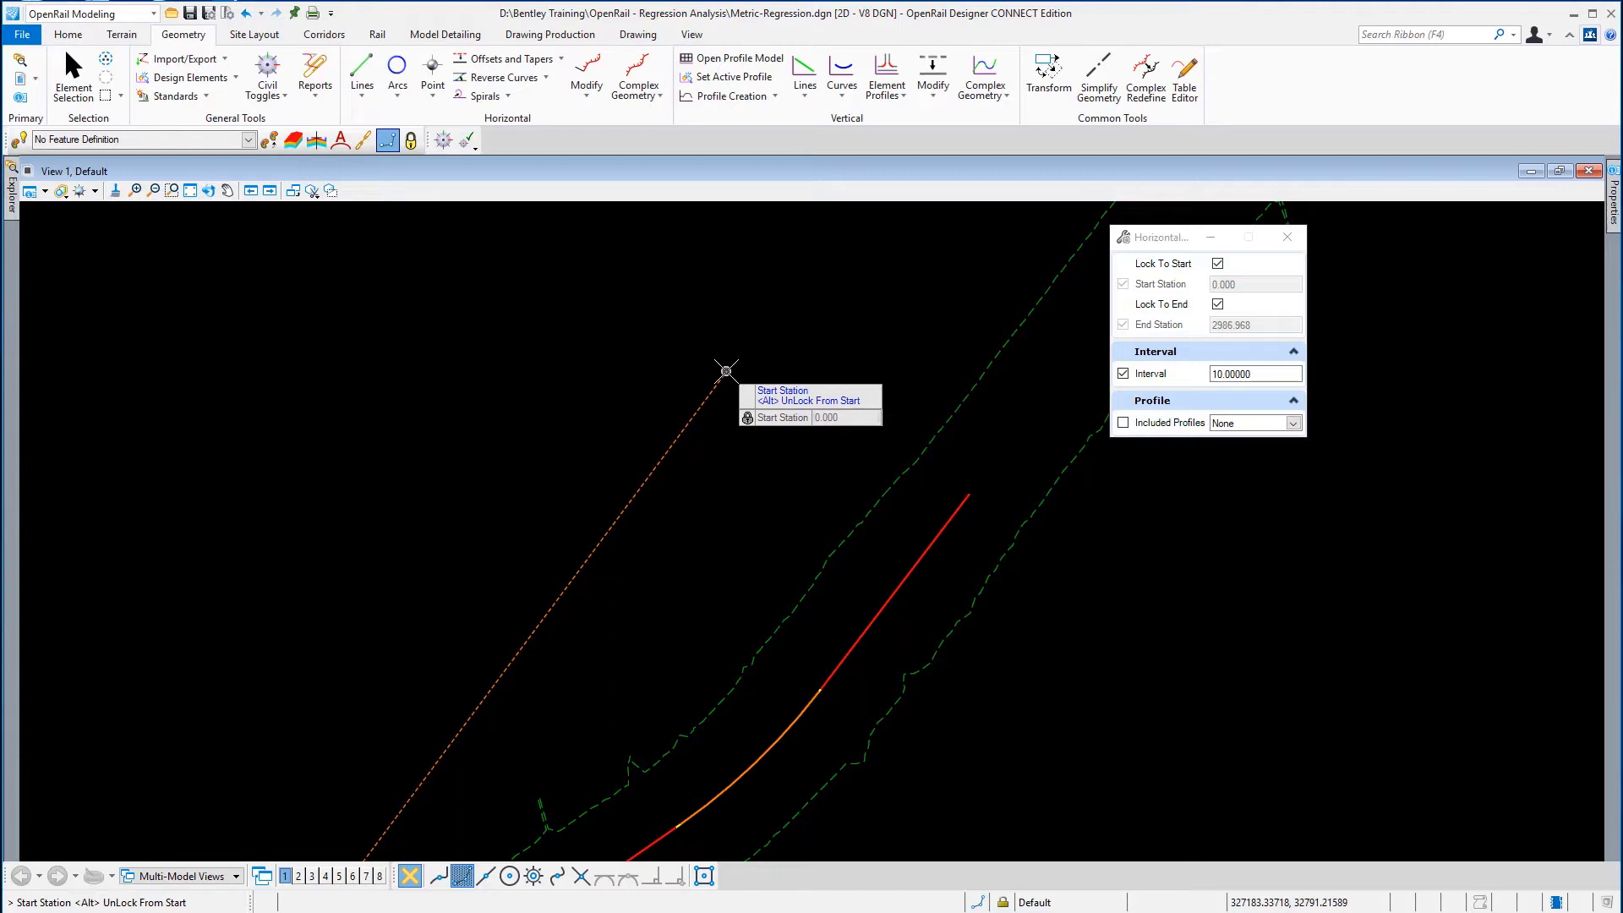
pyautogui.click(726, 370)
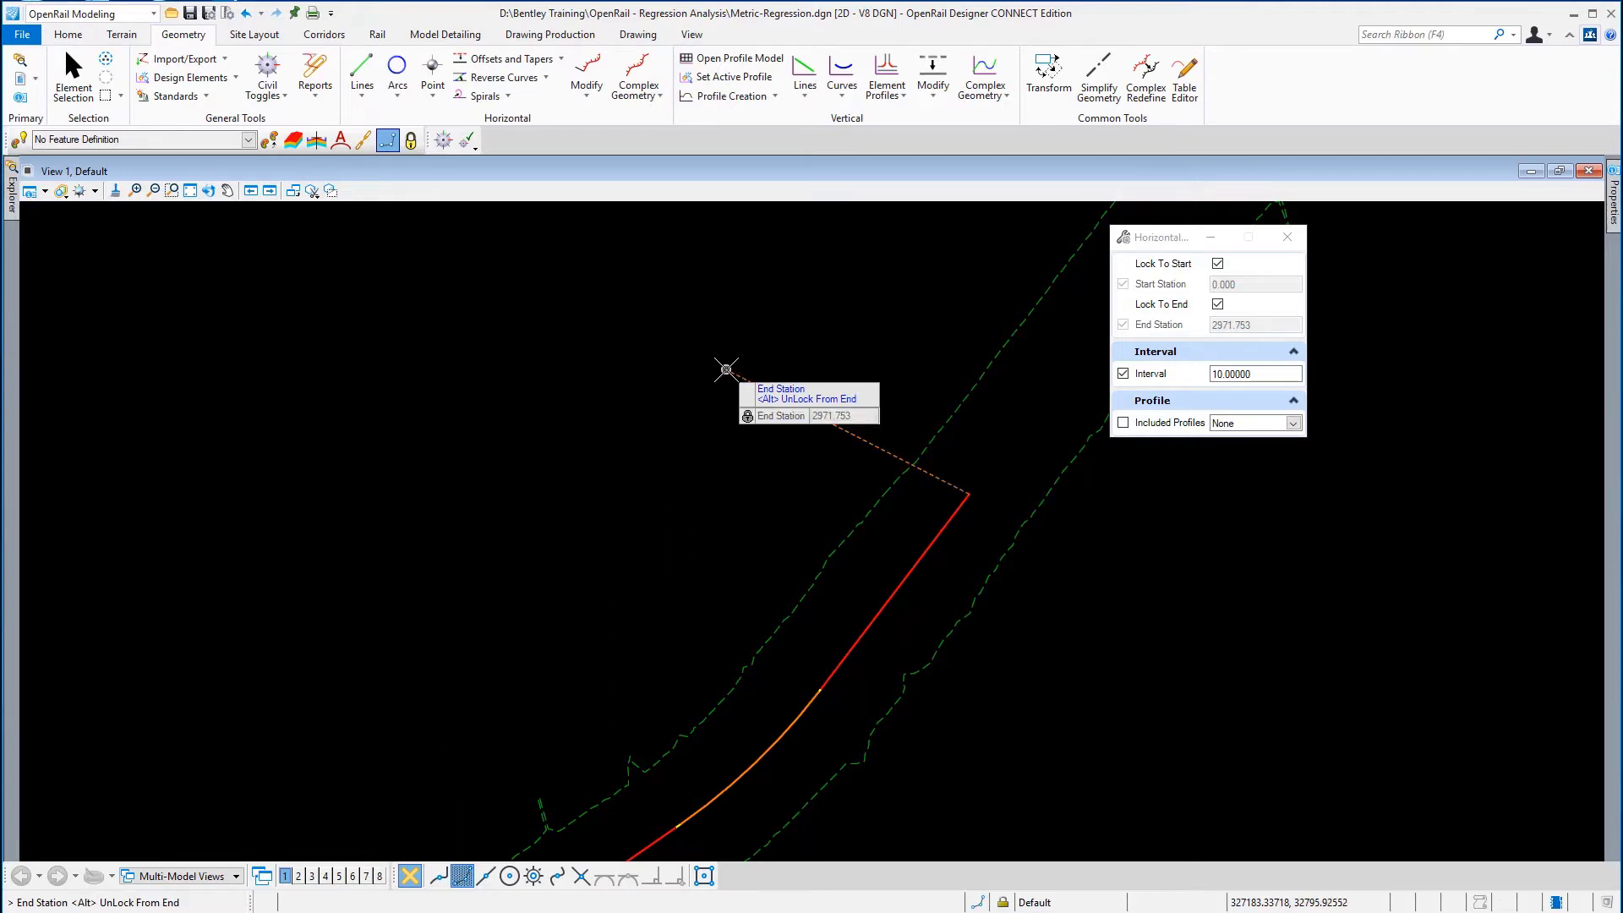
pyautogui.click(726, 370)
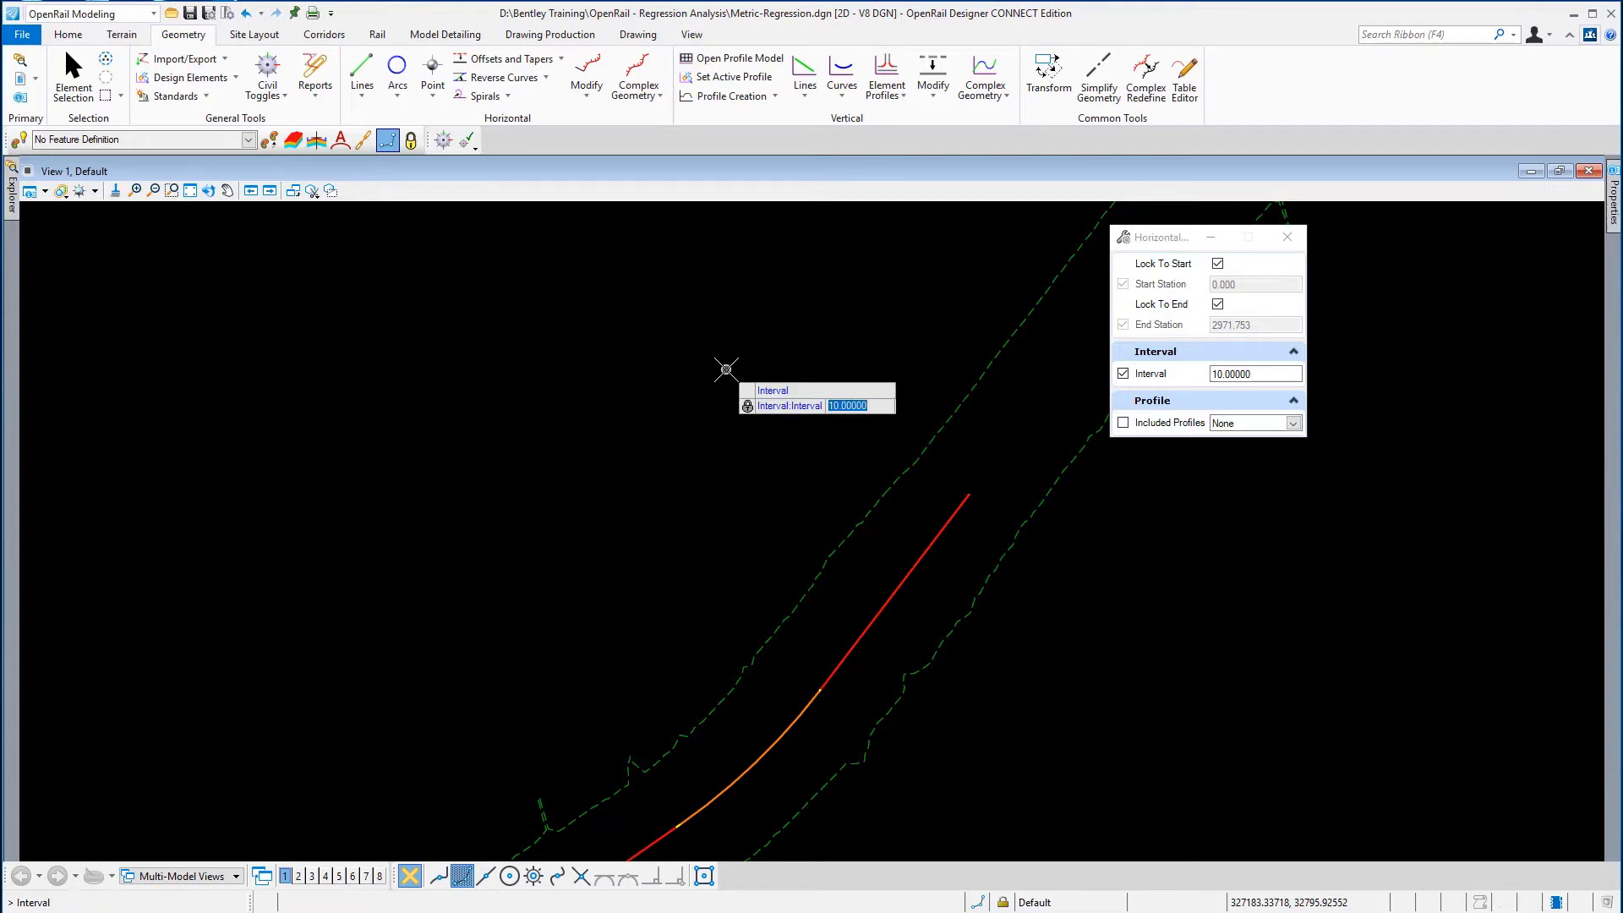
pyautogui.click(726, 370)
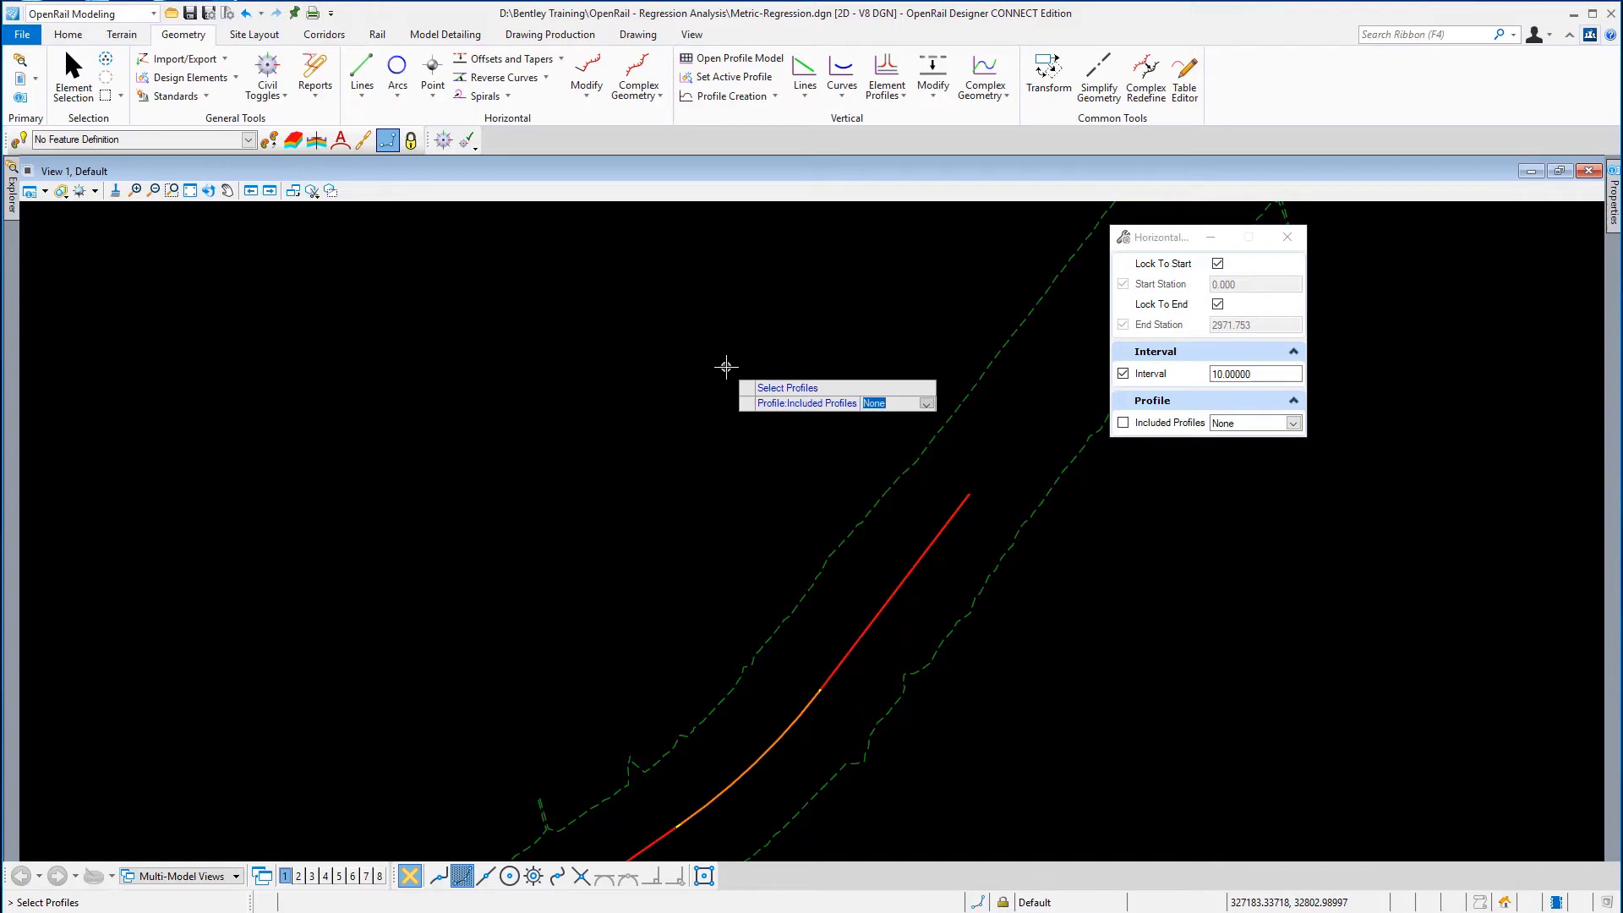
pyautogui.click(726, 366)
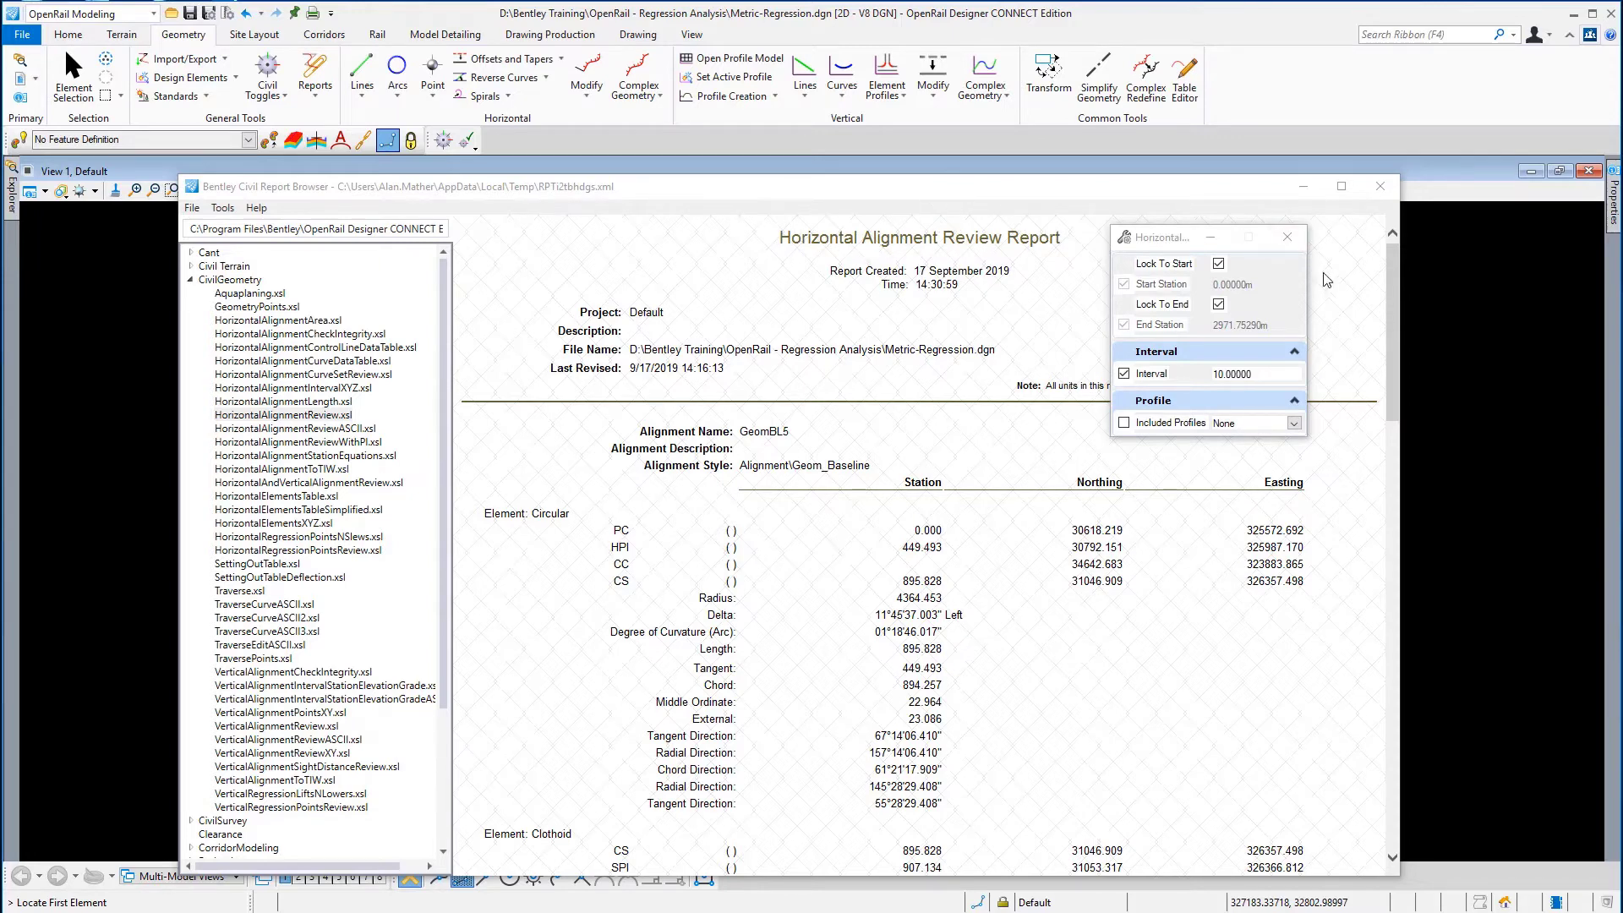
pyautogui.moveTo(1389, 328)
pyautogui.mouseDown()
pyautogui.moveTo(1390, 791)
pyautogui.moveTo(1390, 325)
pyautogui.mouseUp()
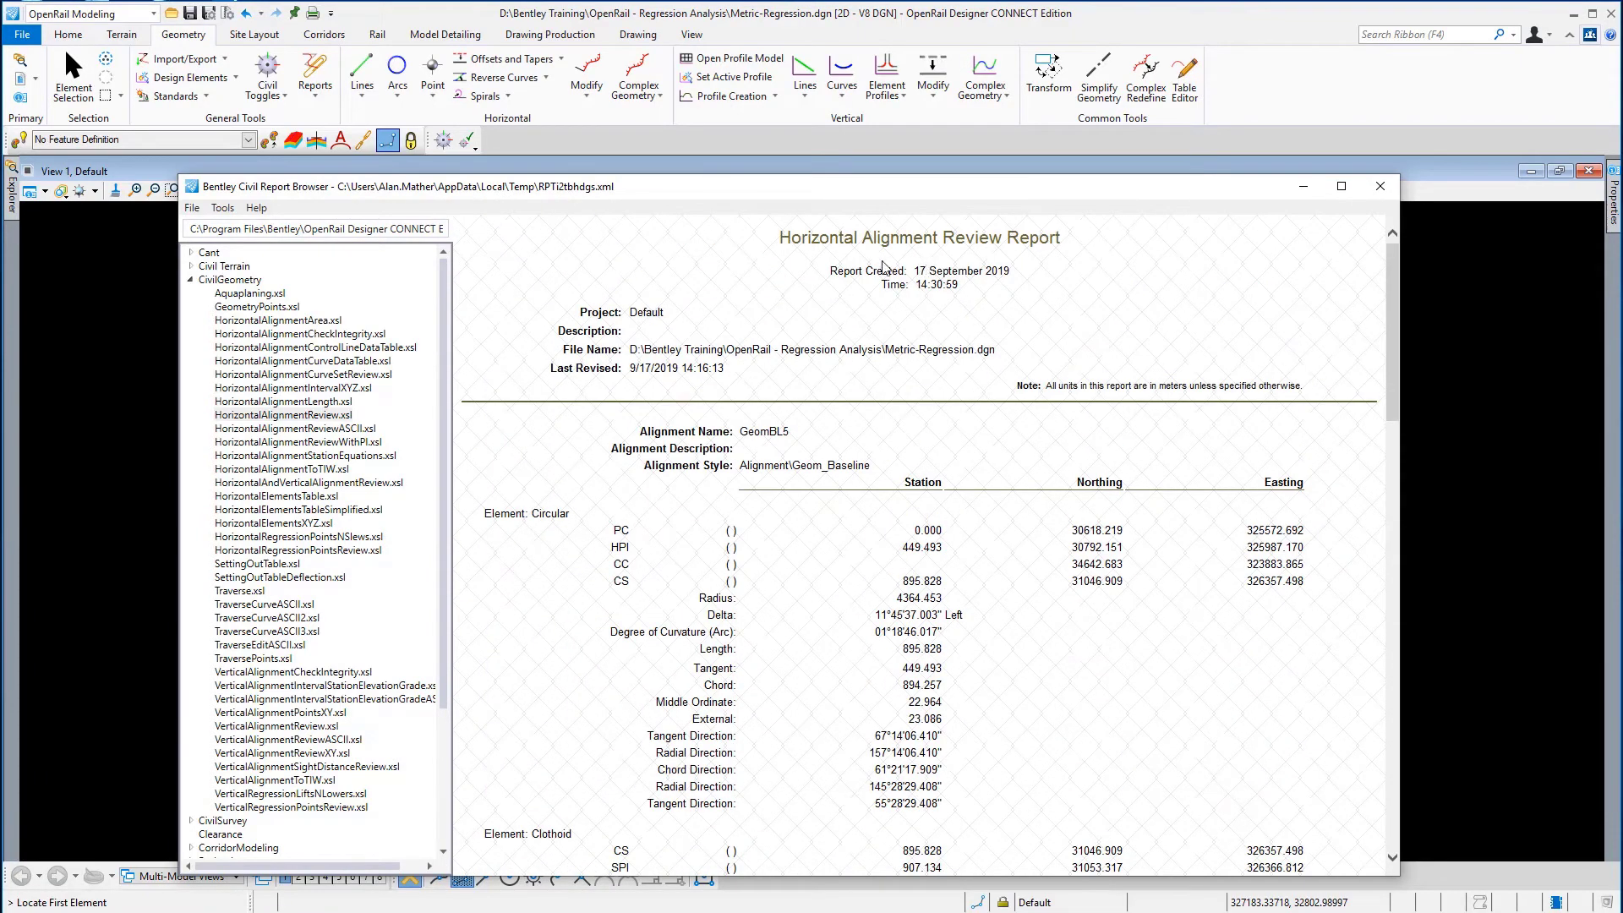
# - Save the report as Doc File (*.doc) named 'Track Main Horizontal Report'
pyautogui.click(191, 208)
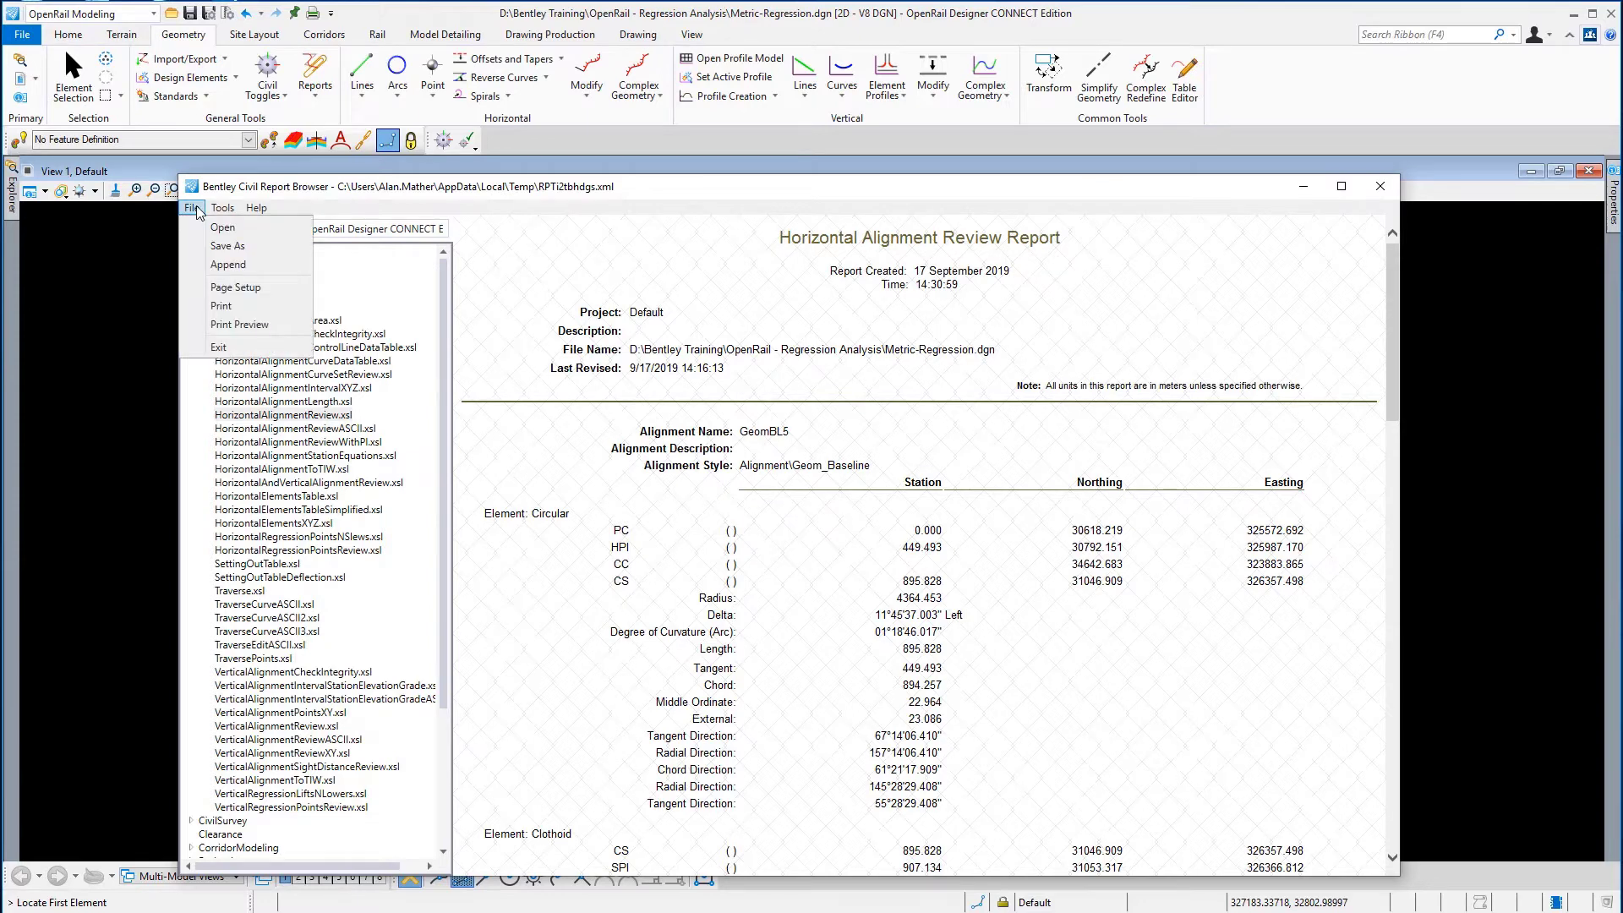
pyautogui.click(224, 246)
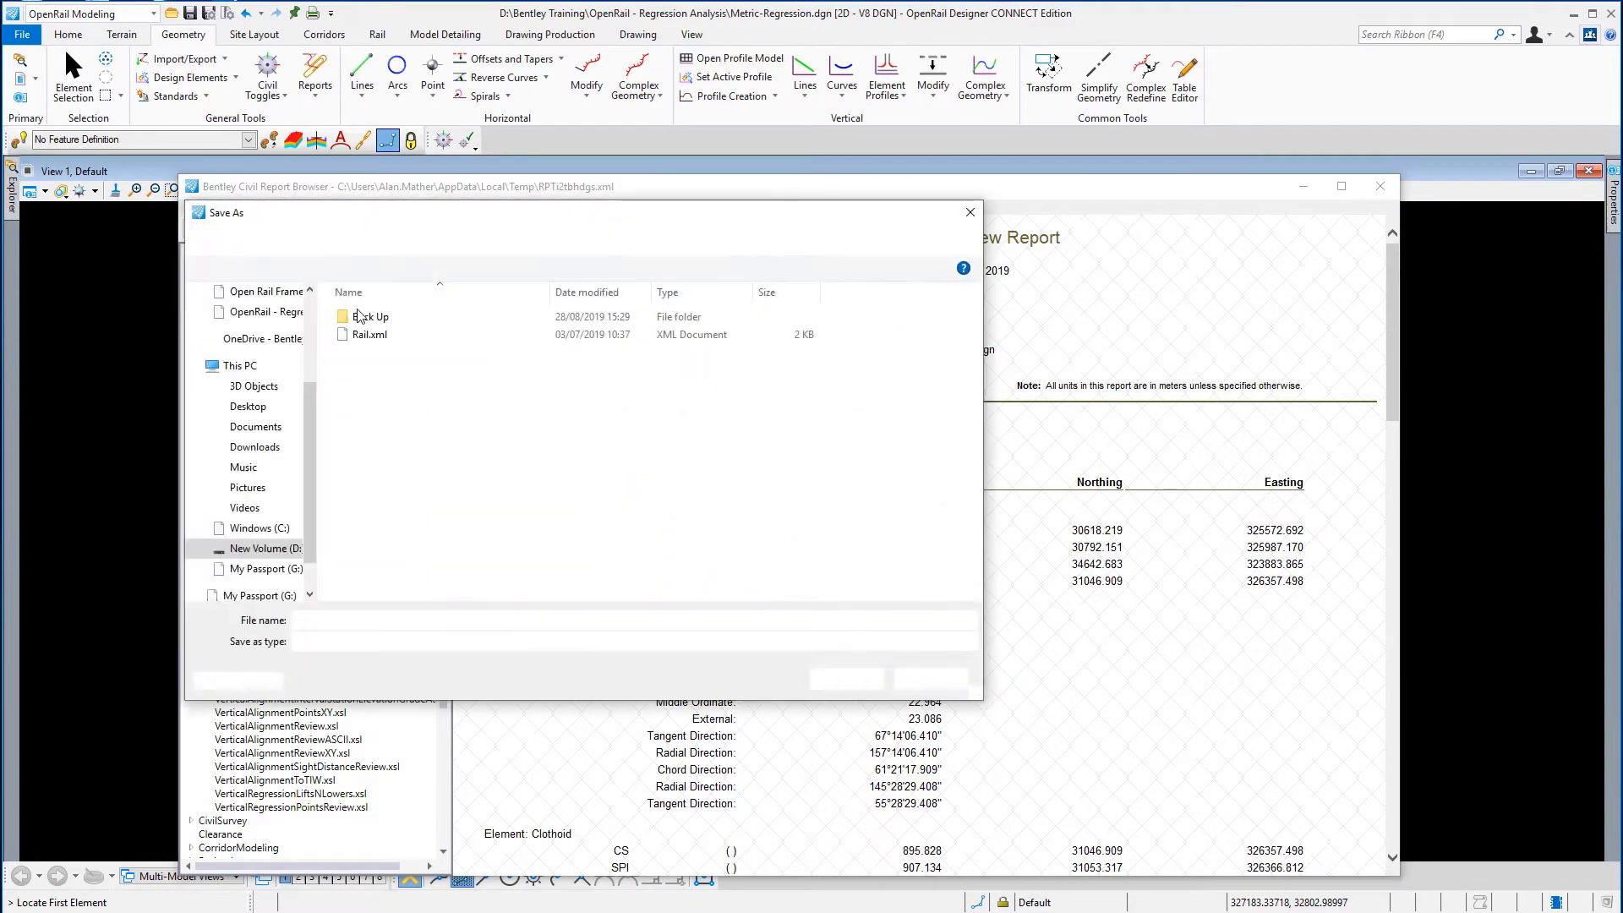
pyautogui.click(970, 642)
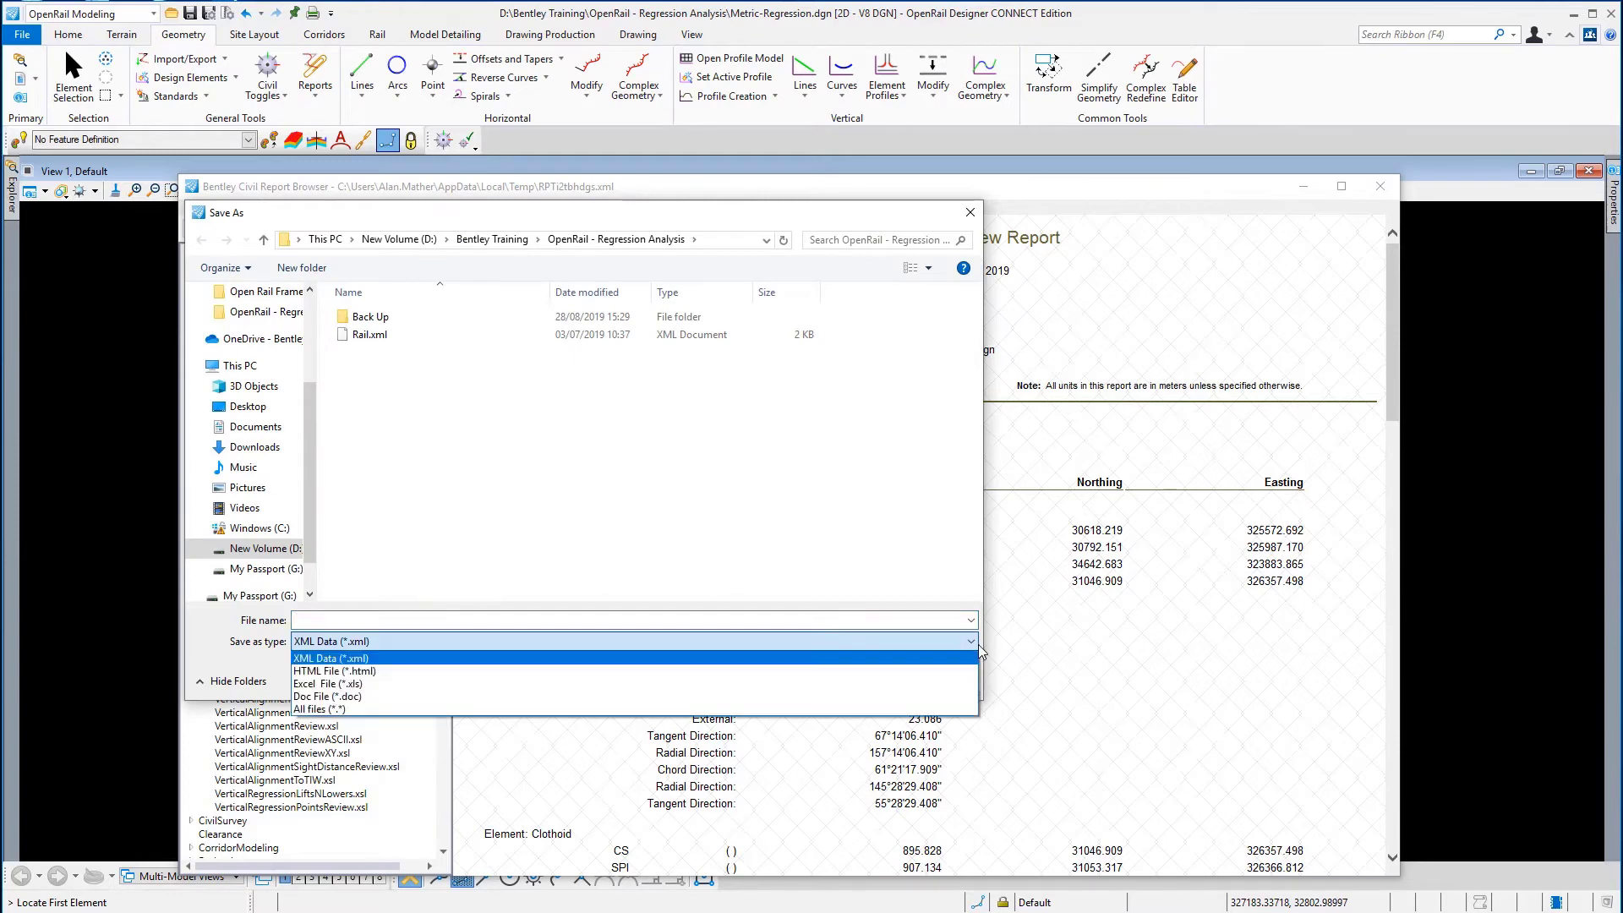
pyautogui.click(346, 697)
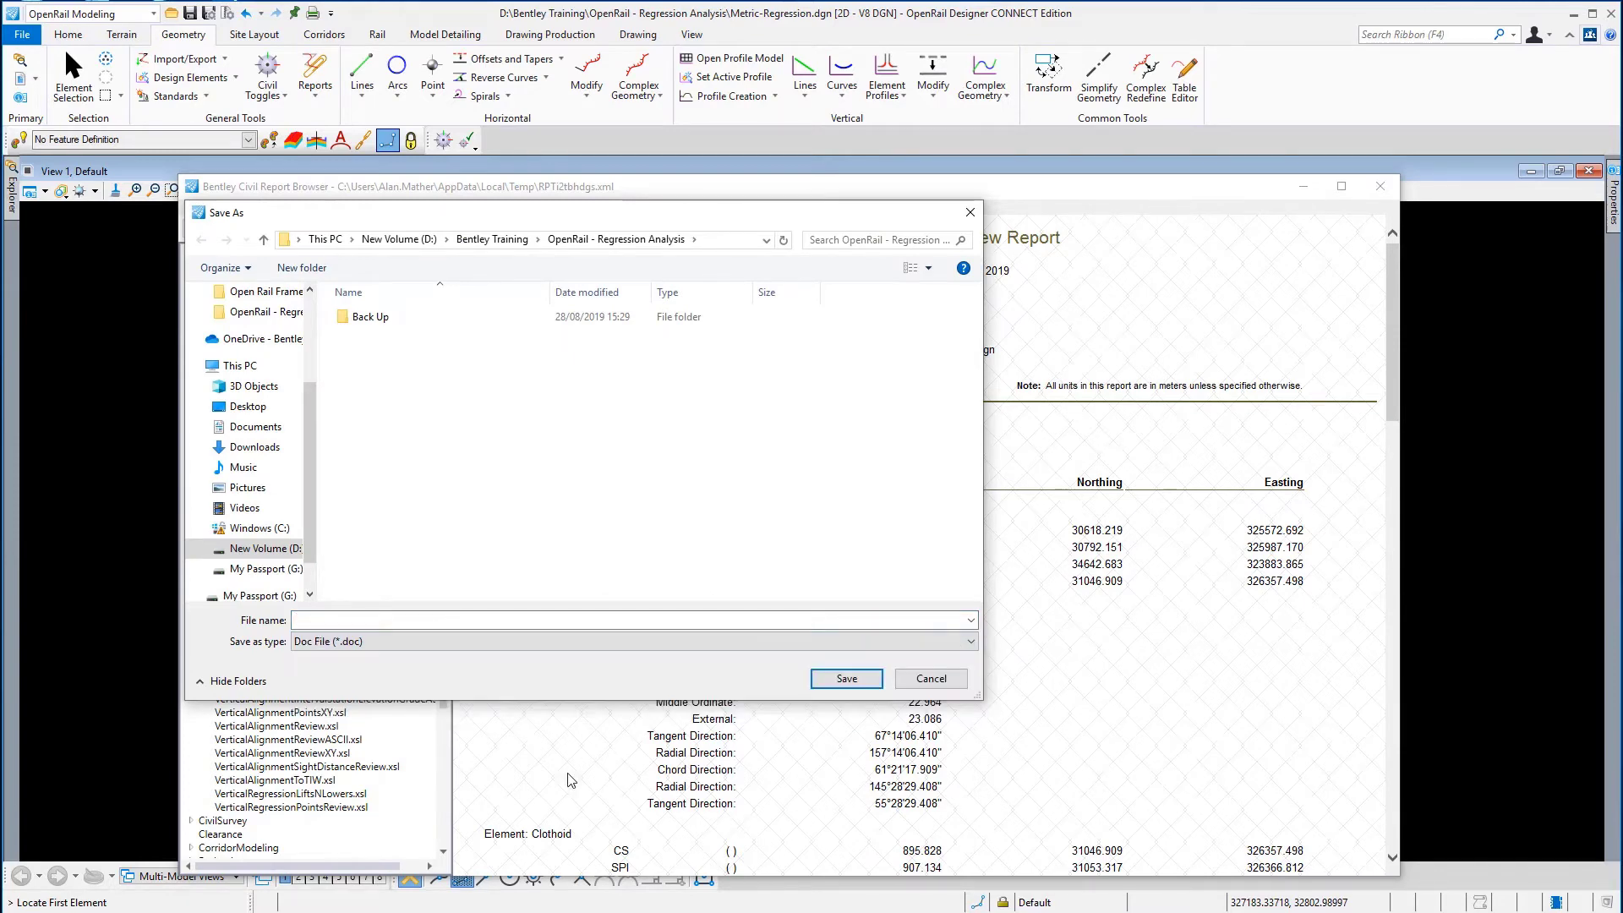
pyautogui.click(328, 621)
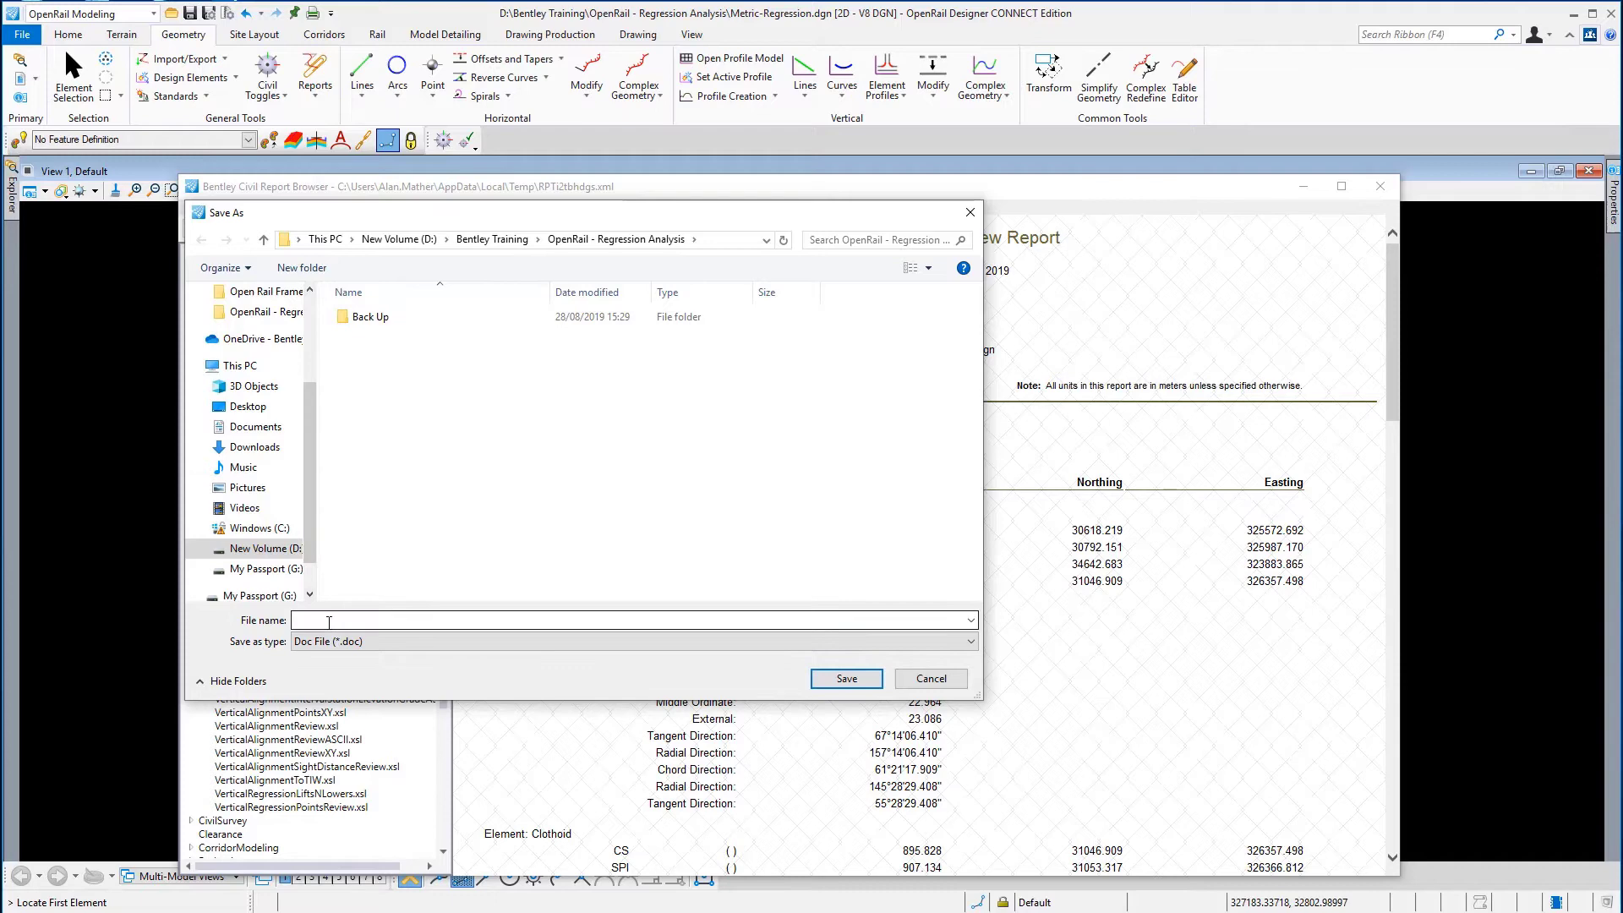
pyautogui.click(329, 621)
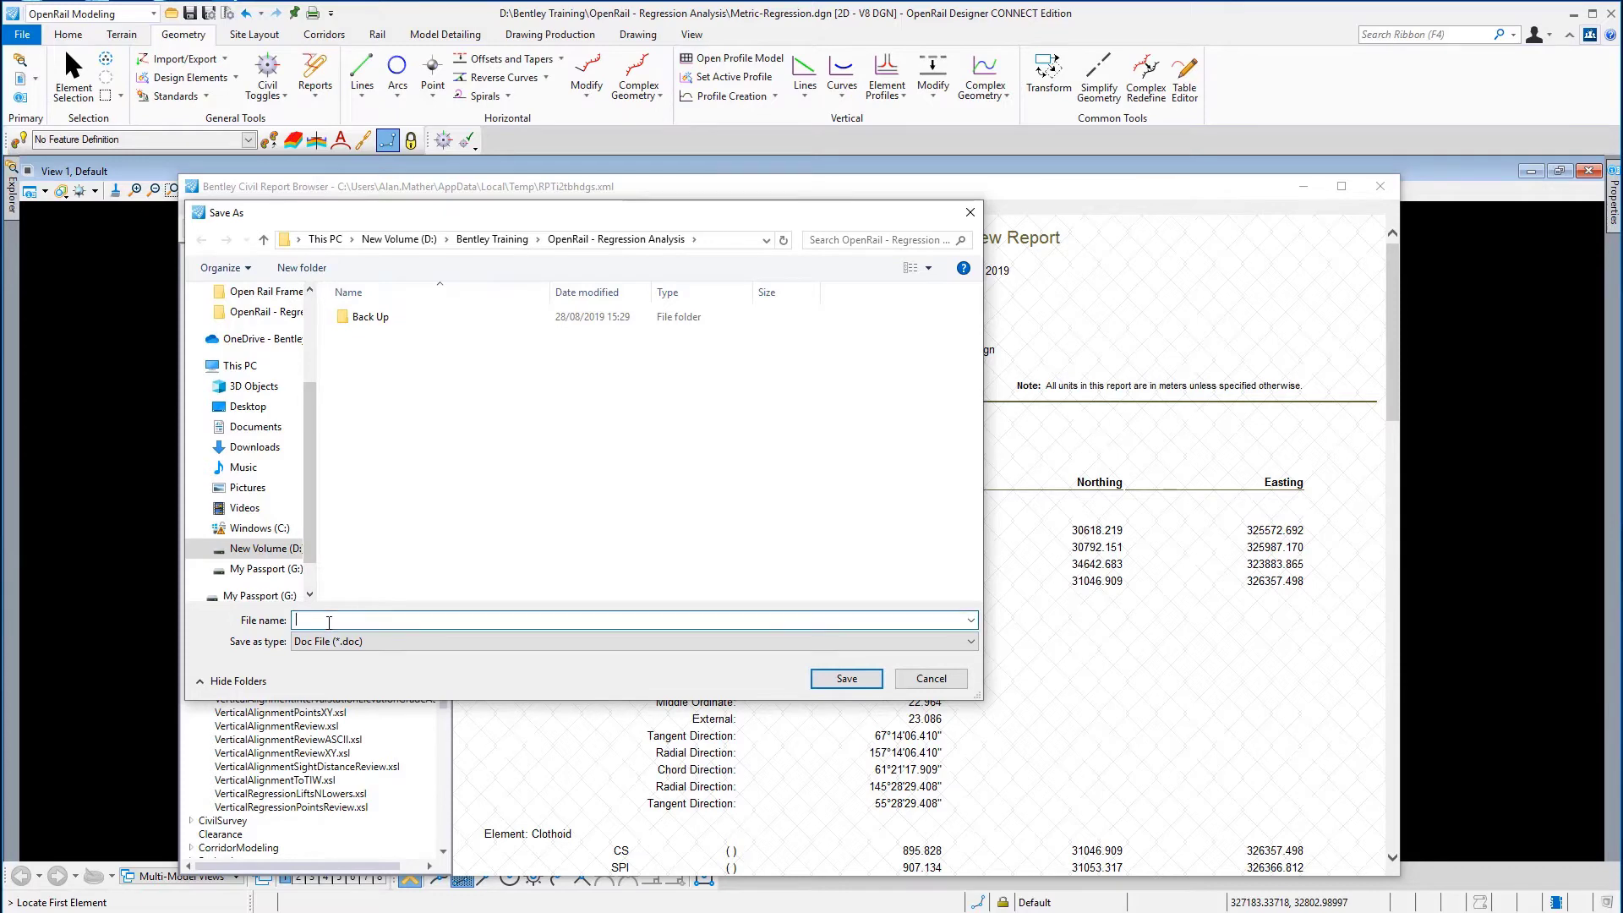
pyautogui.write('Track Main Horizontal Report')
pyautogui.click(847, 677)
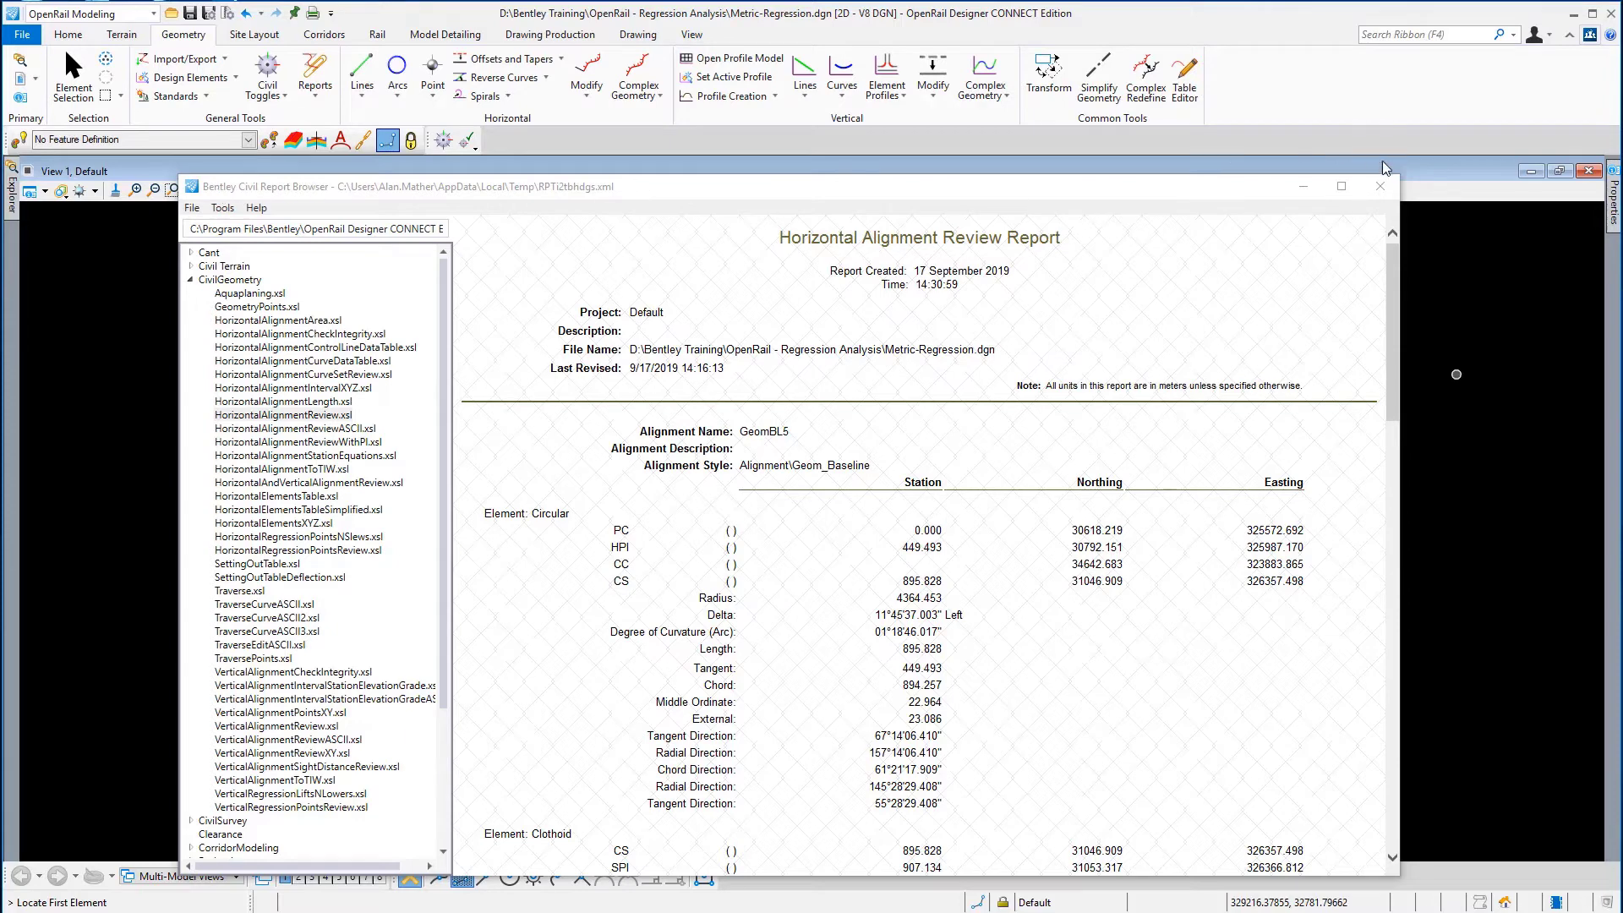
# - Close the Report Browser, end the report command and pan to show the whole alignment
pyautogui.click(1387, 187)
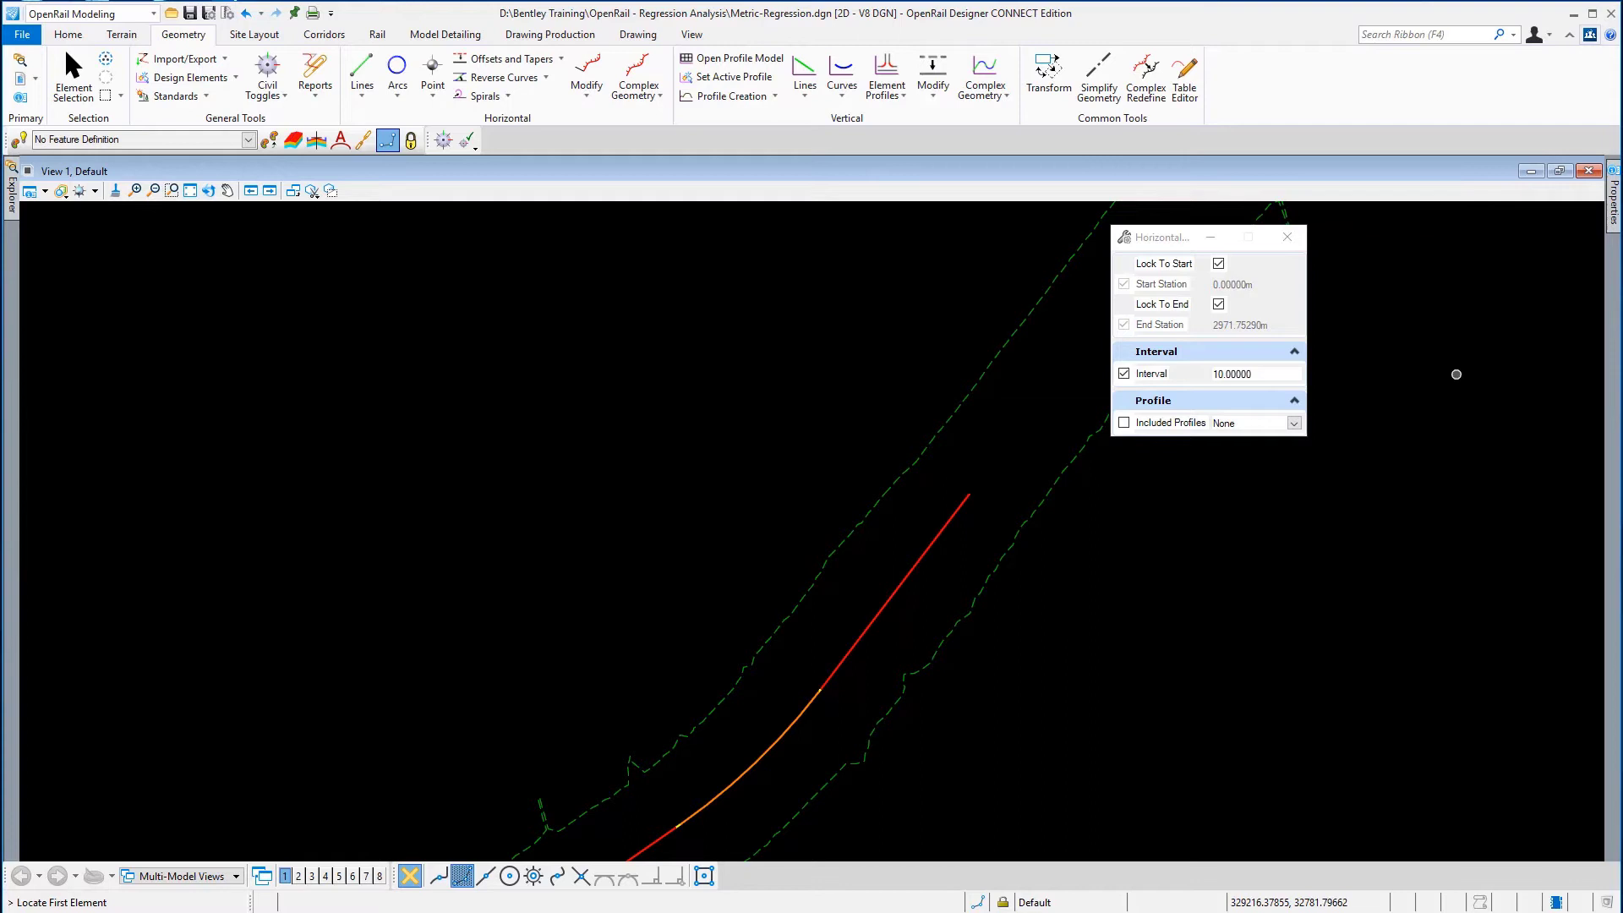
pyautogui.rightClick(1455, 374)
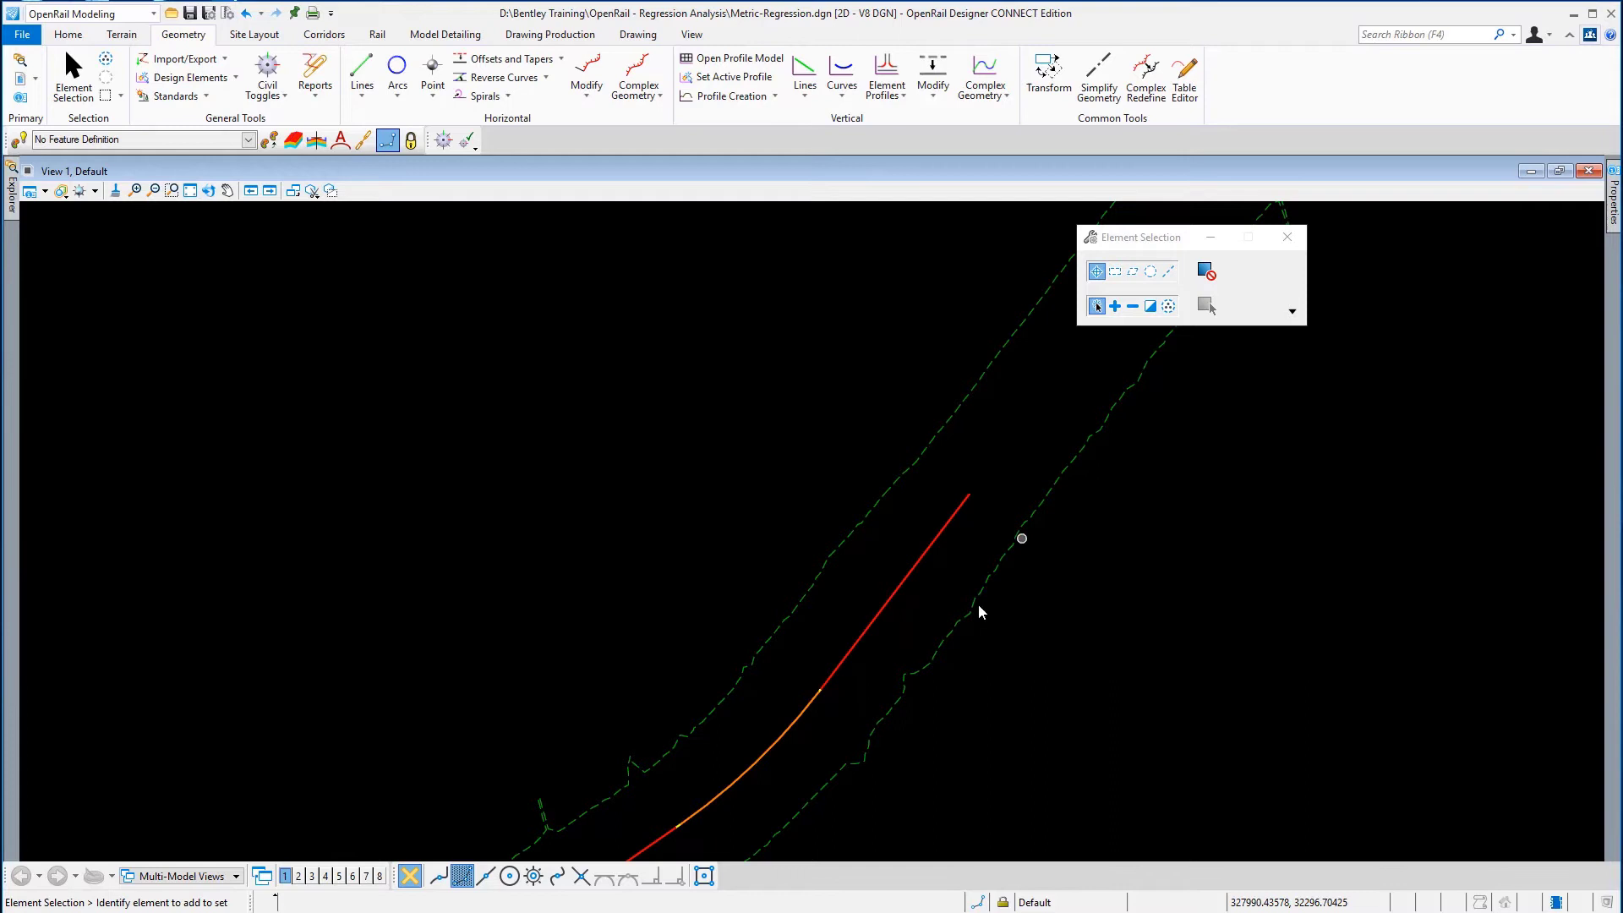
pyautogui.moveTo(917, 634); pyautogui.dragTo(1029, 371, button='middle')
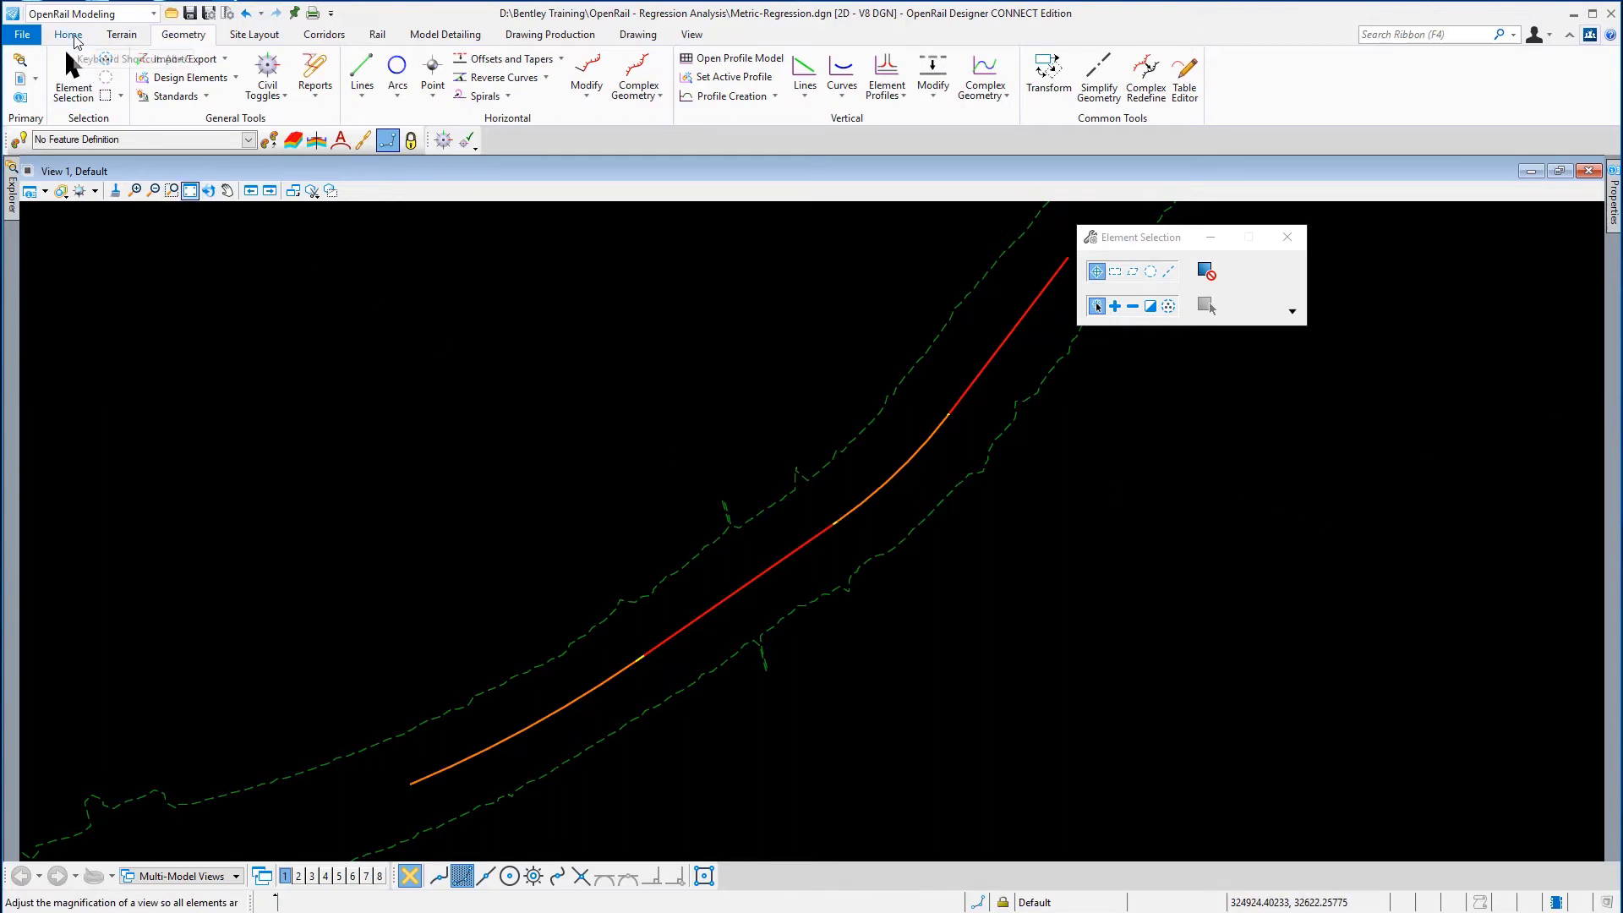
# - Turn on the Geom_Temp level in Level Display and move the Element Selection panel aside
pyautogui.click(73, 36)
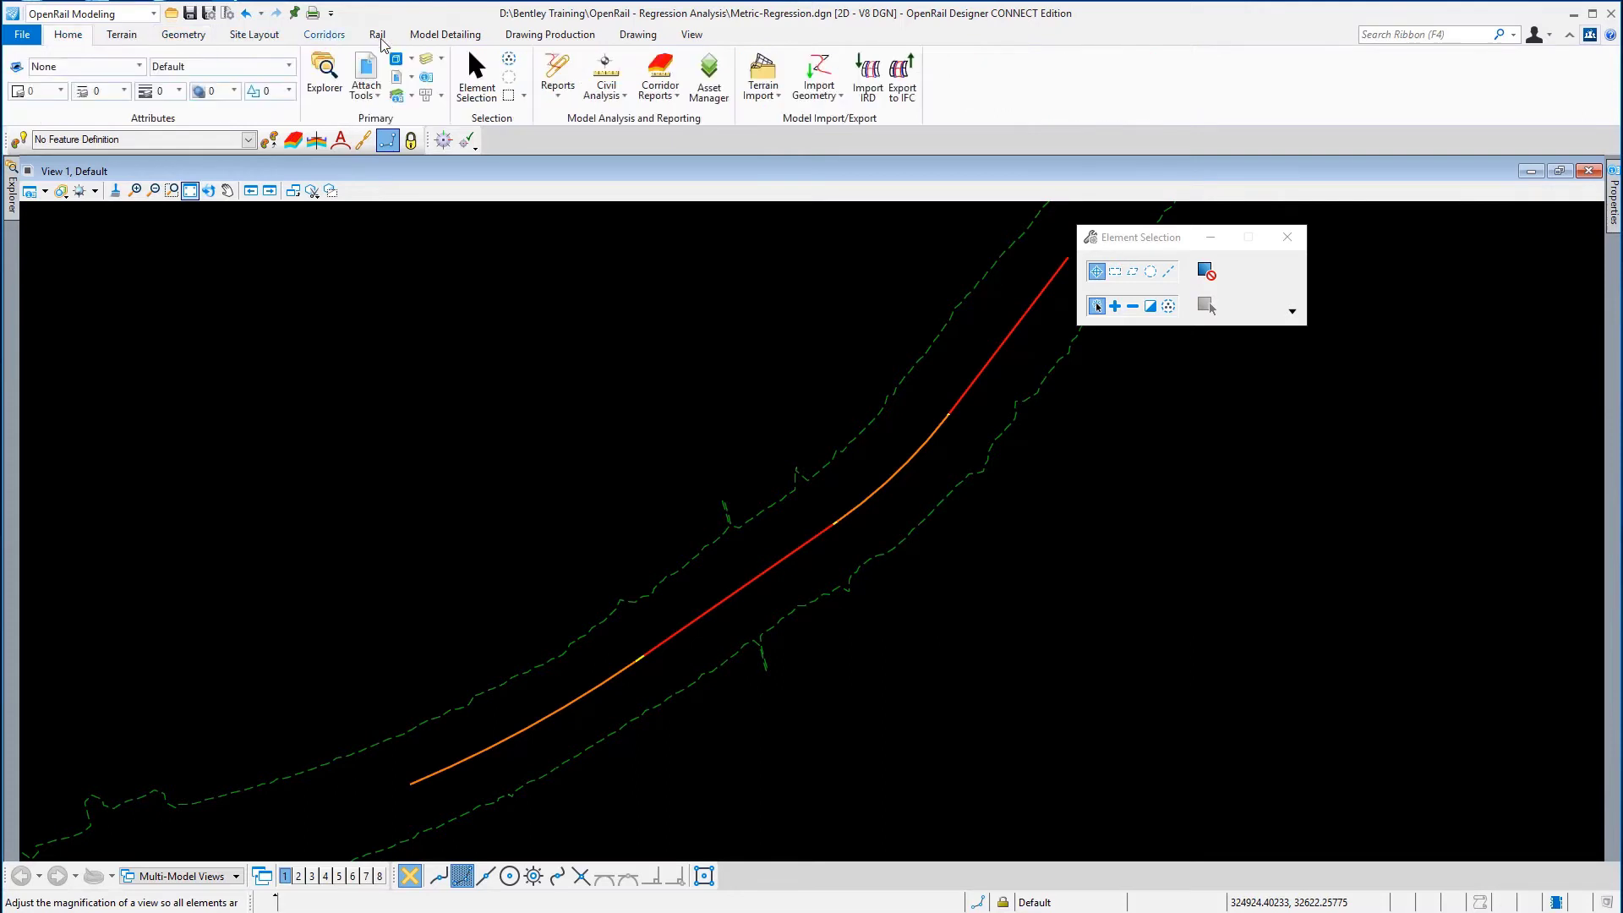
pyautogui.click(426, 60)
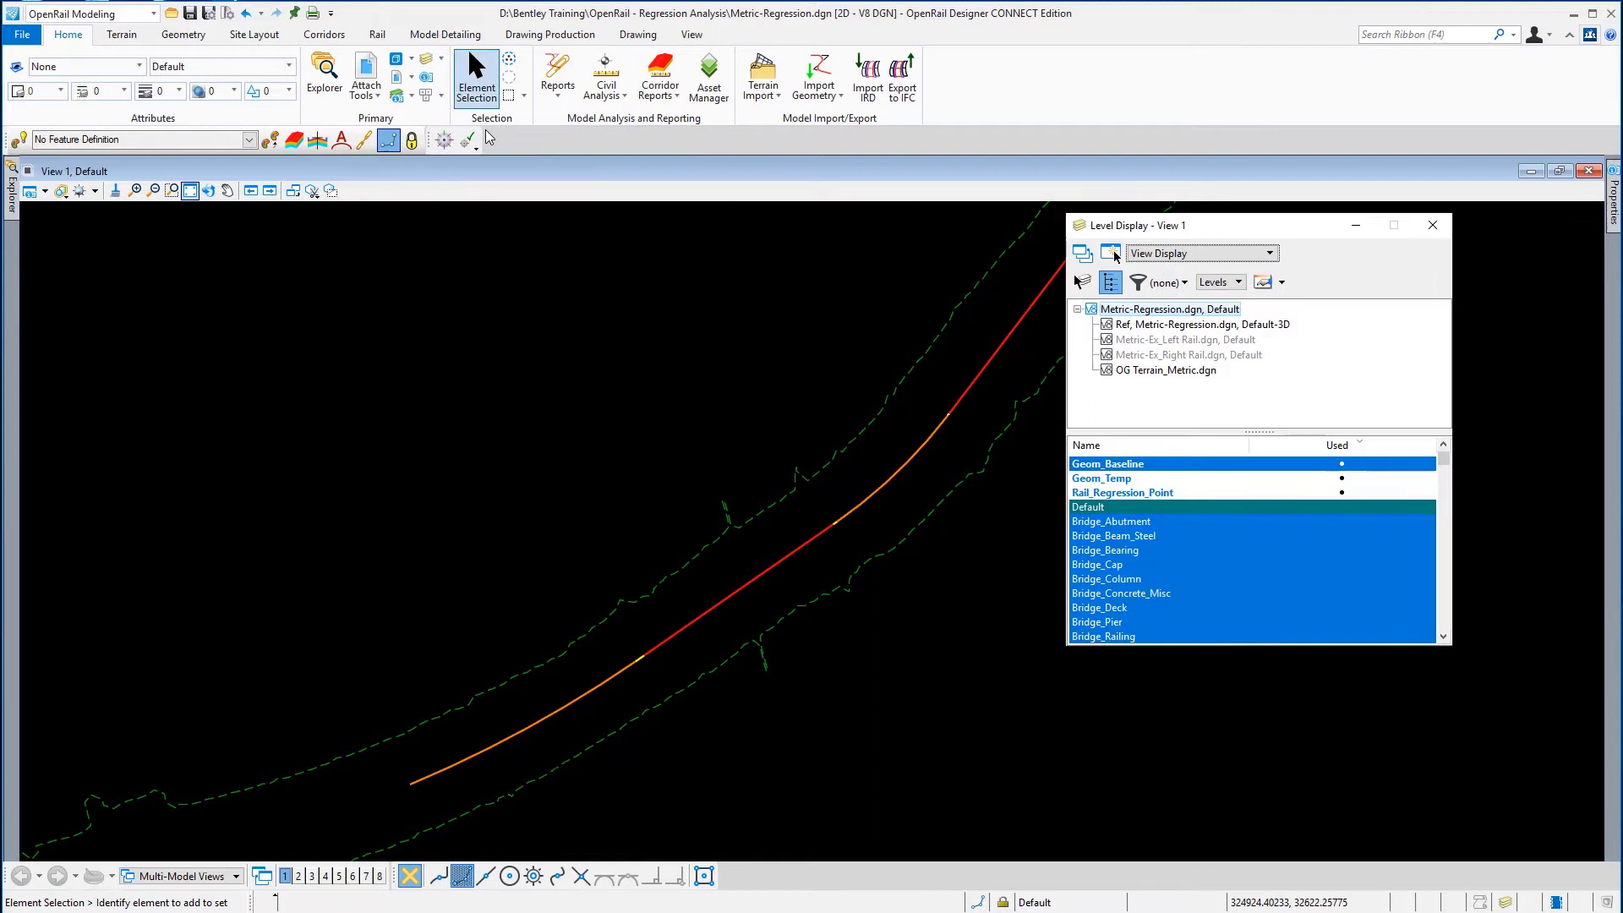
pyautogui.click(1124, 478)
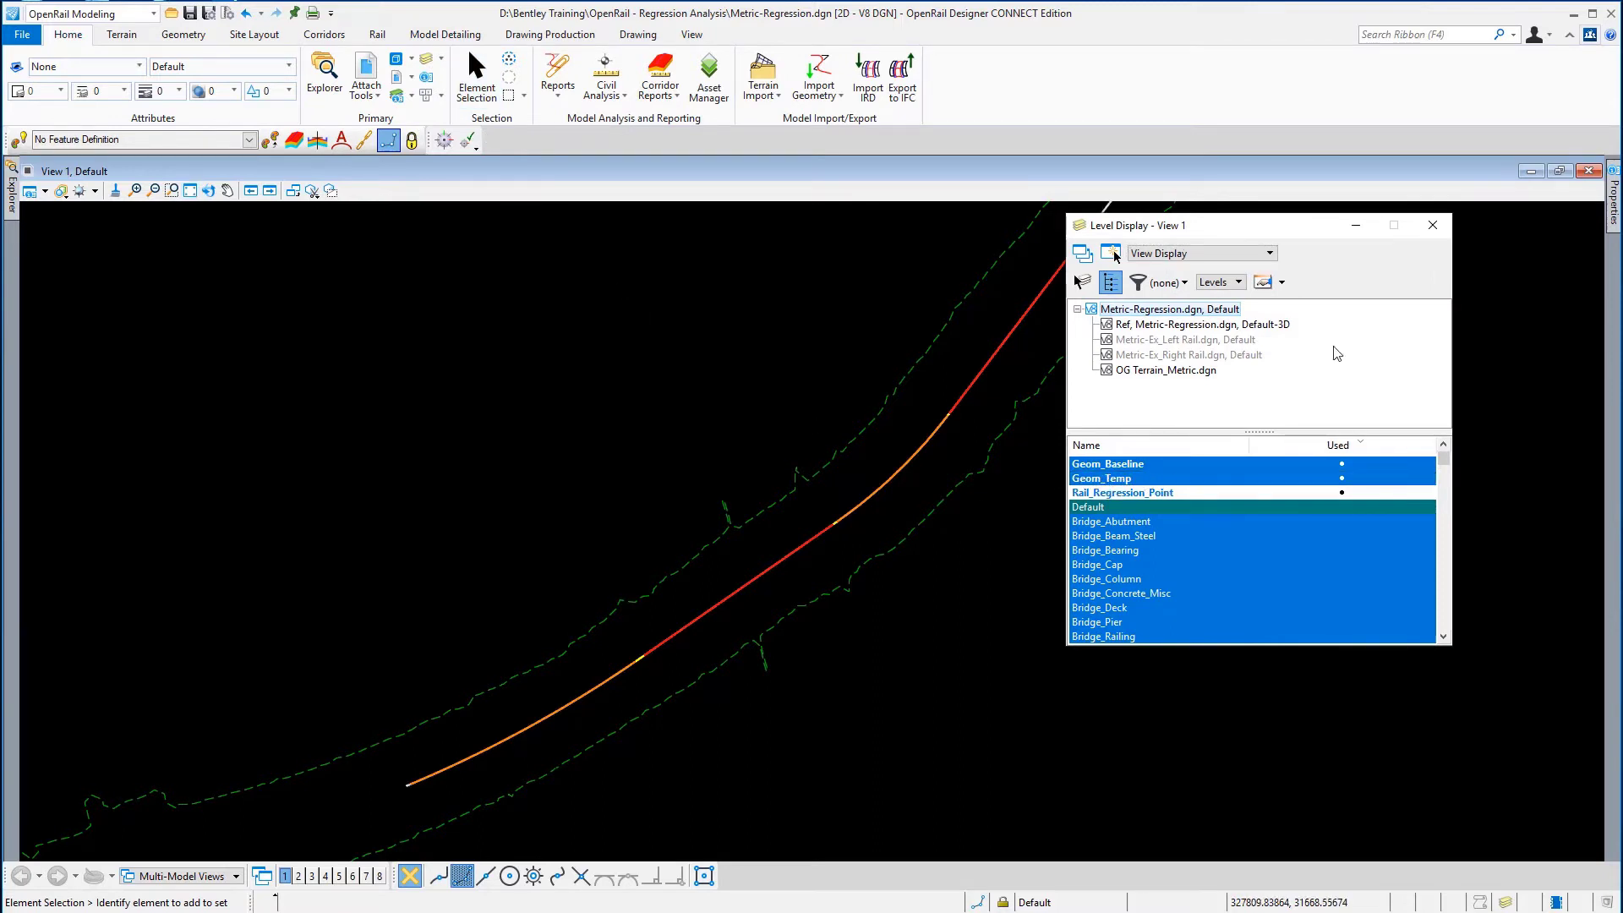
pyautogui.click(1435, 228)
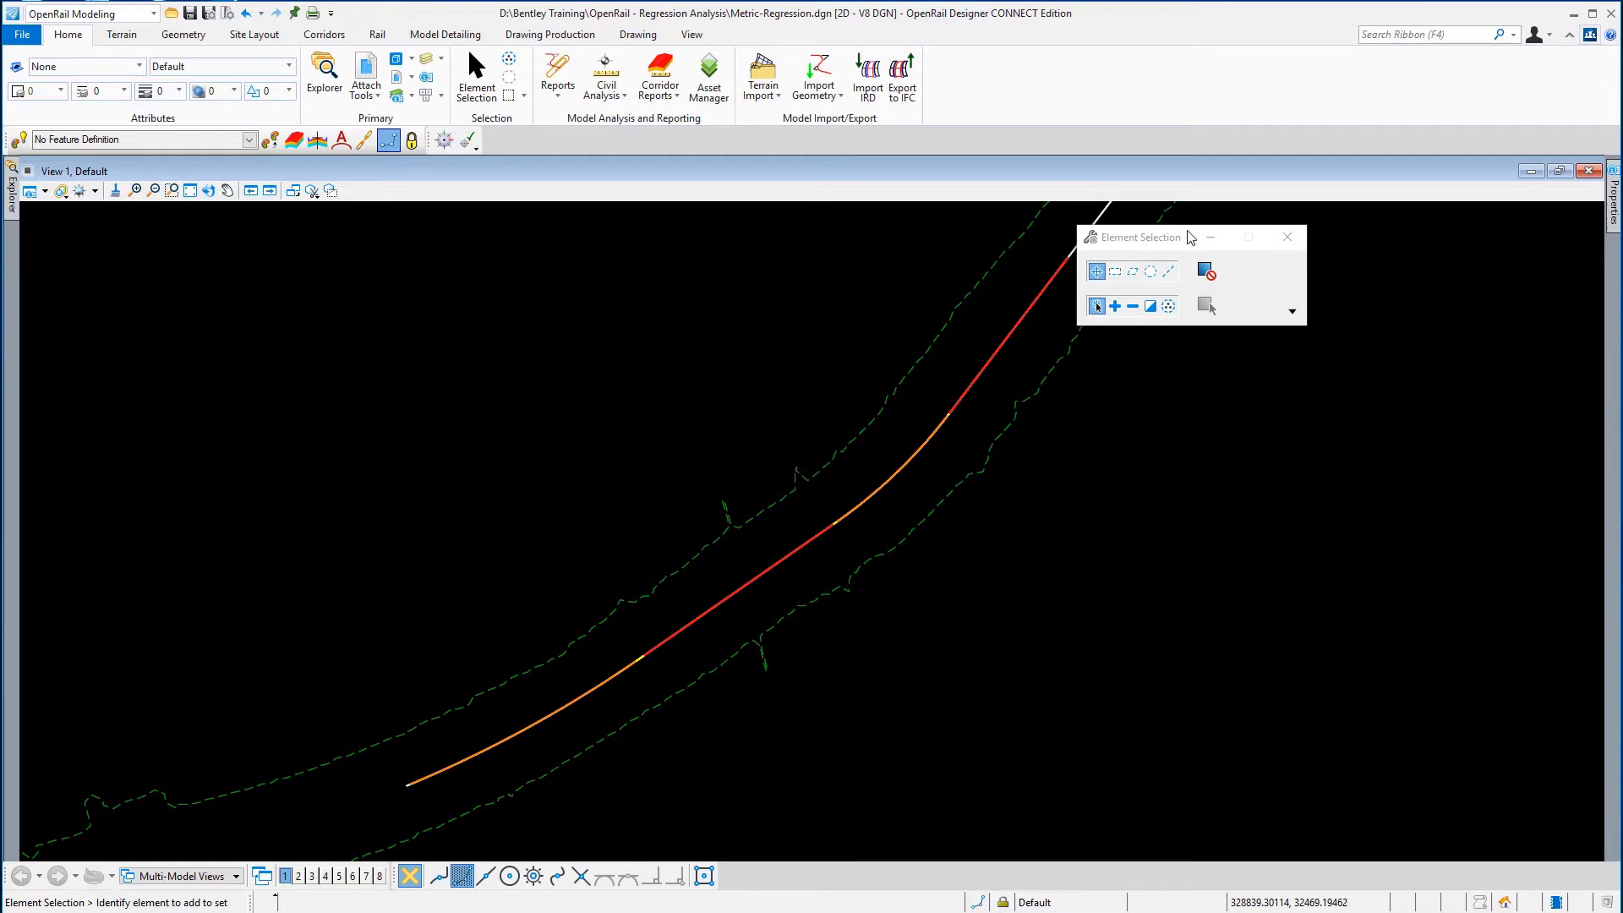
pyautogui.moveTo(1157, 244); pyautogui.dragTo(1346, 256)
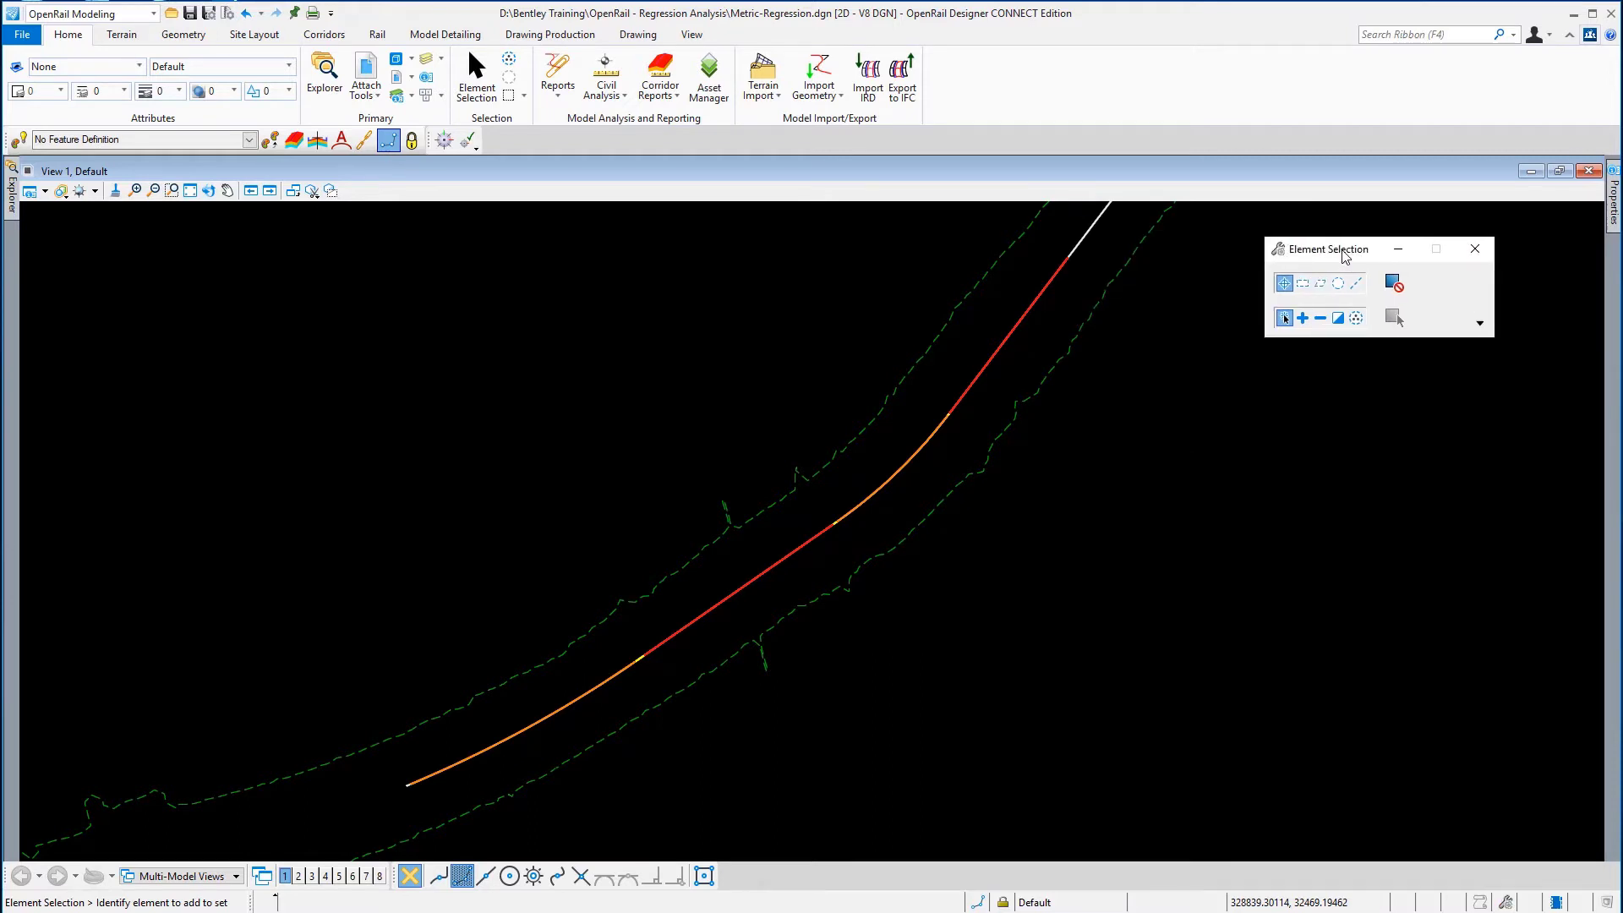
# - Generate the Horizontal Regression Points Review Report for center line Track Main and reposition its window
pyautogui.click(377, 35)
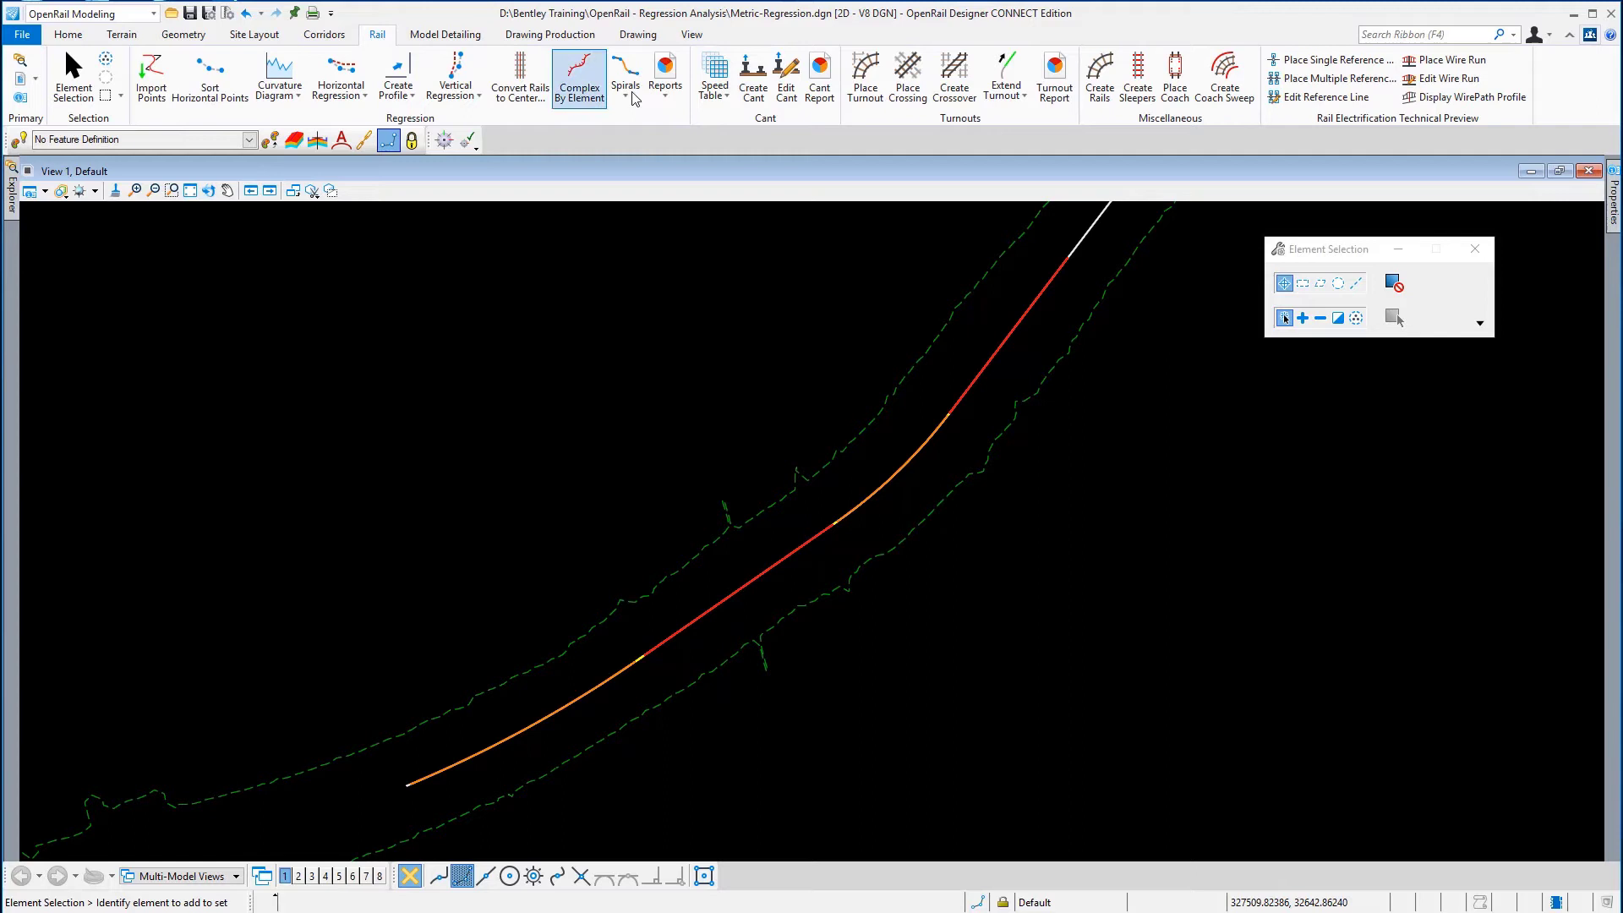
pyautogui.click(668, 100)
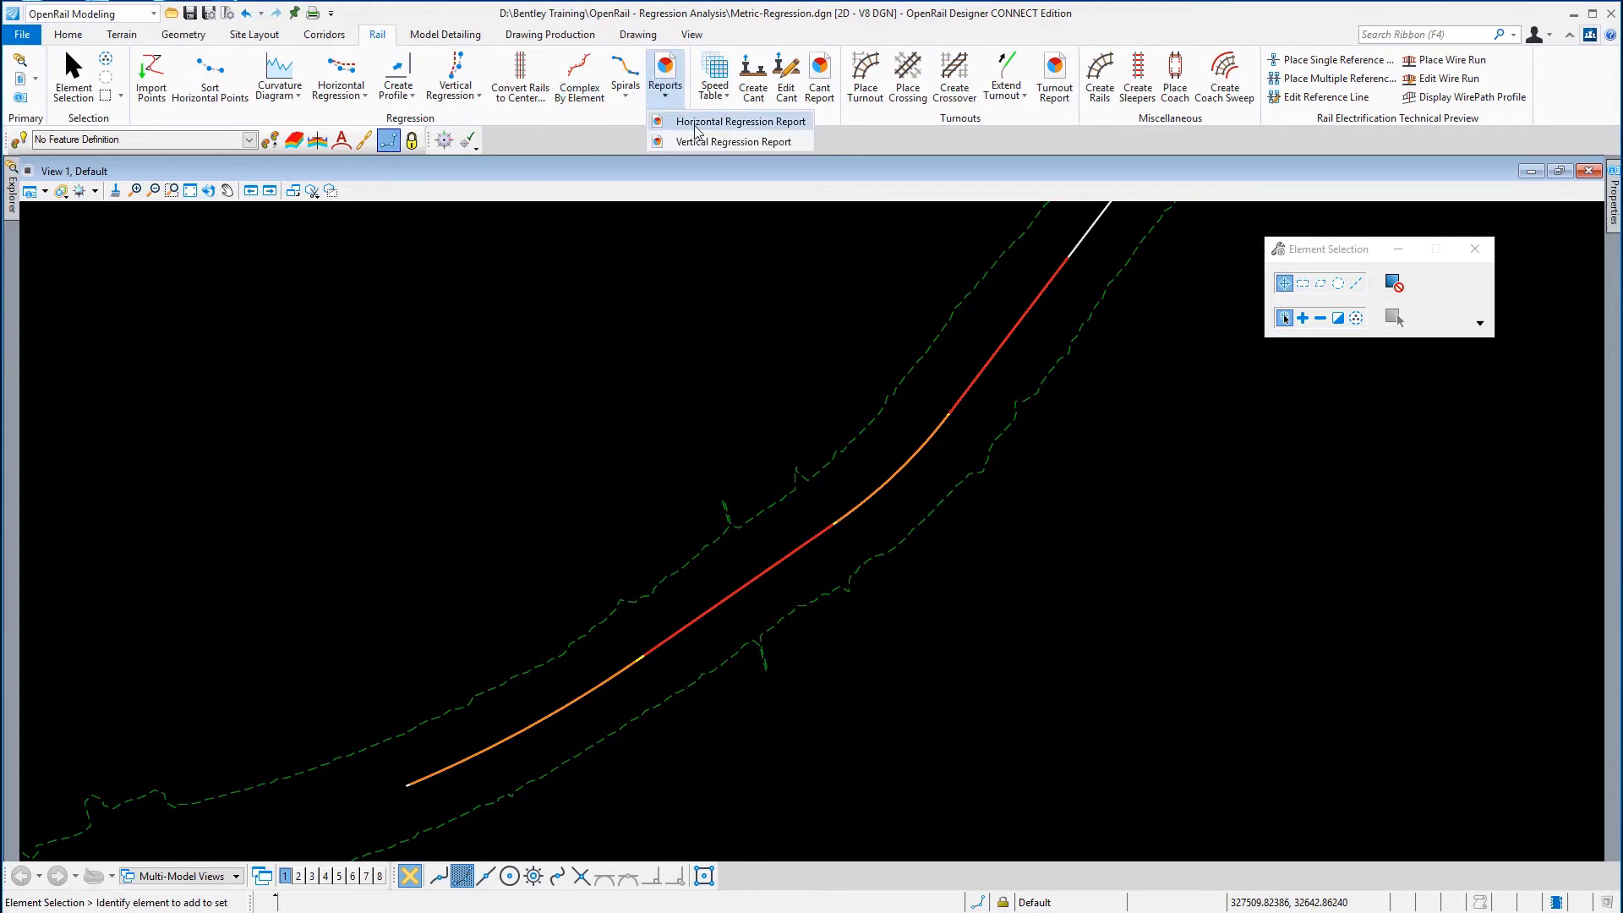
pyautogui.click(696, 122)
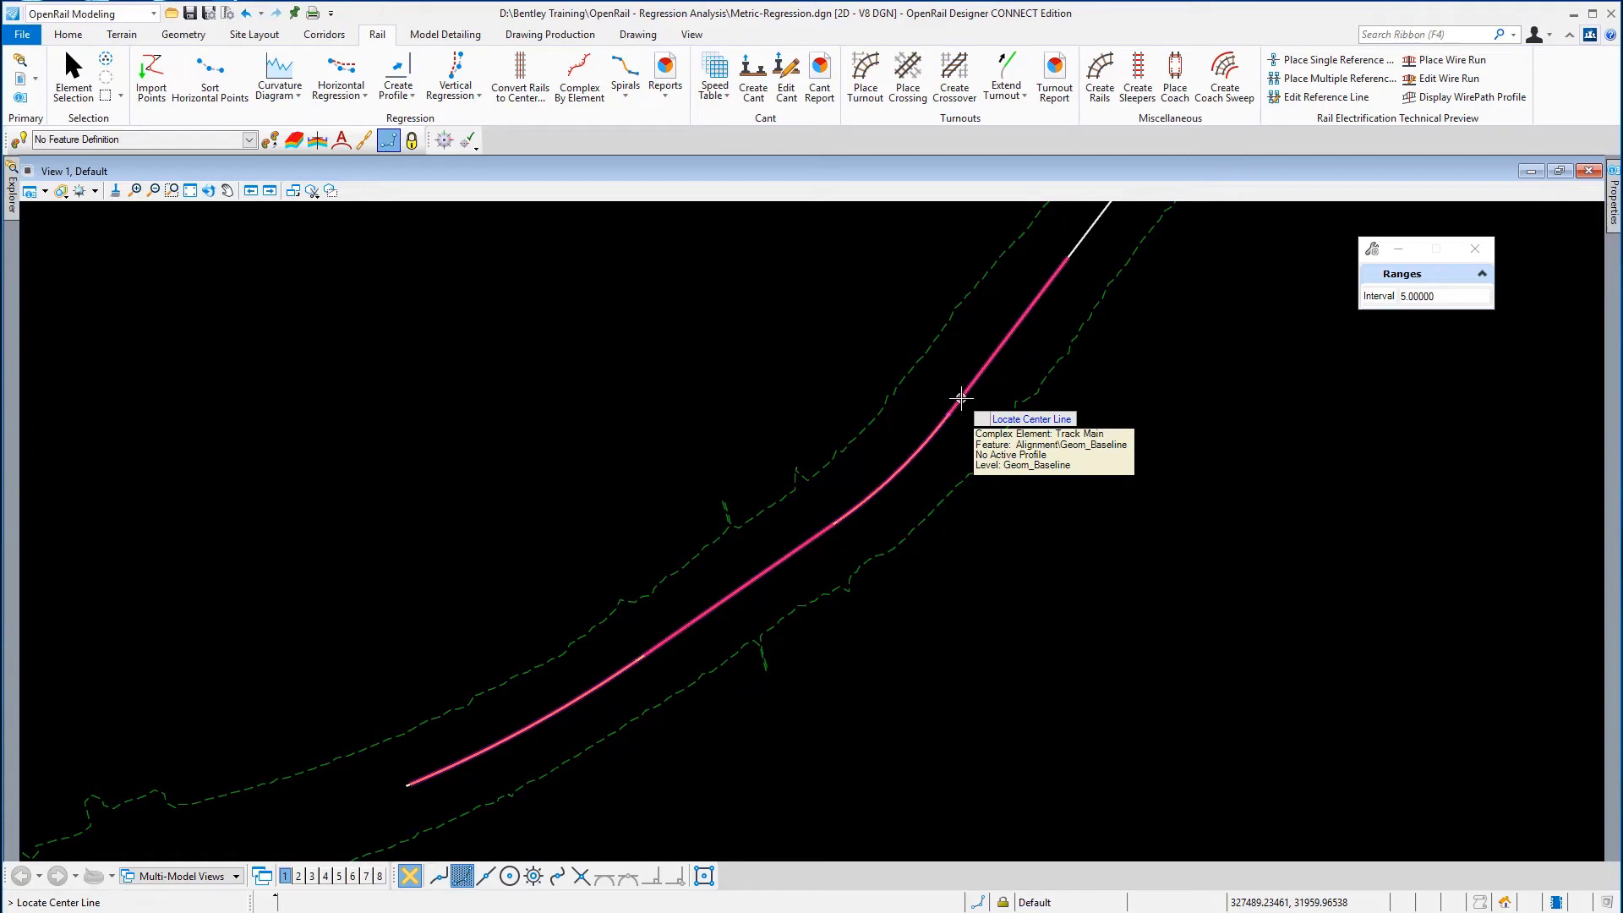
pyautogui.click(961, 398)
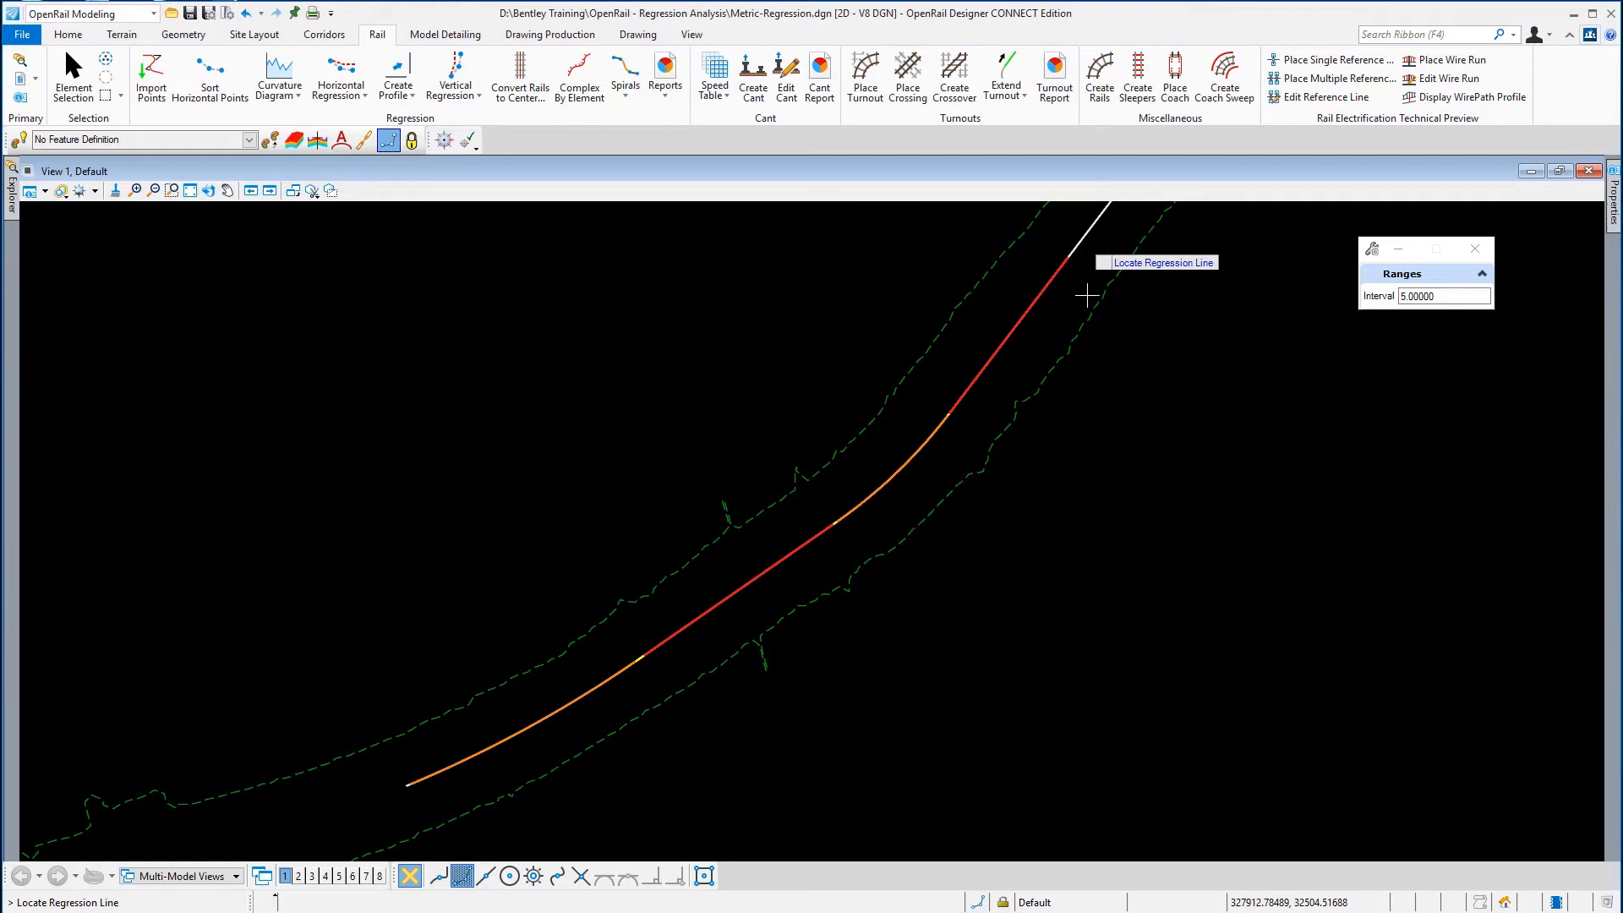
pyautogui.click(1110, 370)
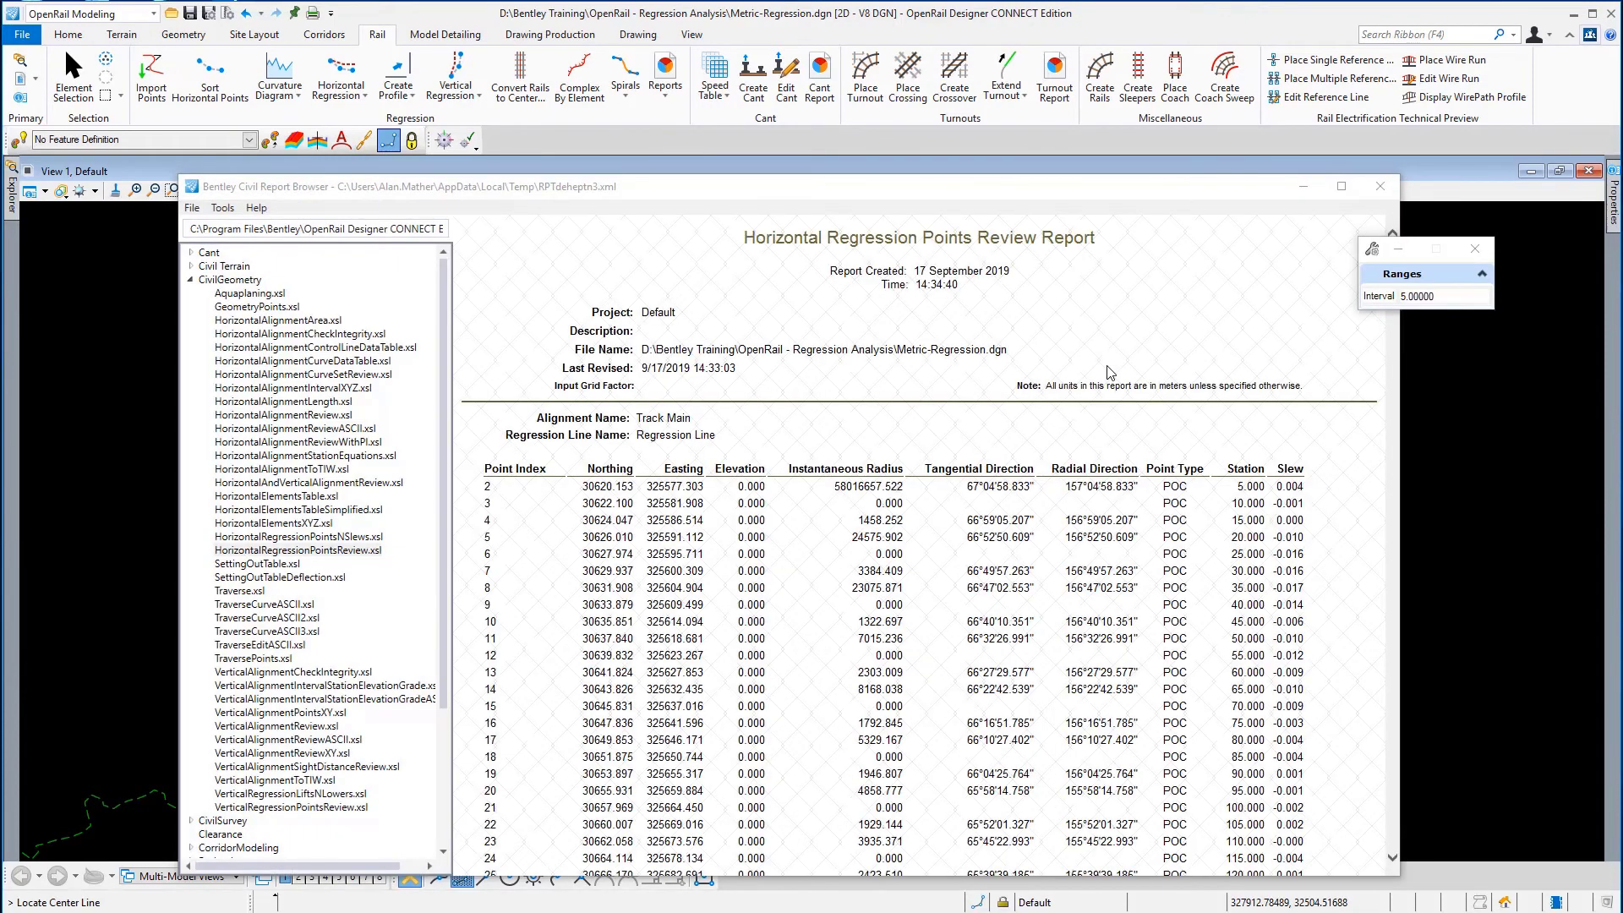
pyautogui.click(1441, 298)
pyautogui.moveTo(873, 187); pyautogui.dragTo(846, 142)
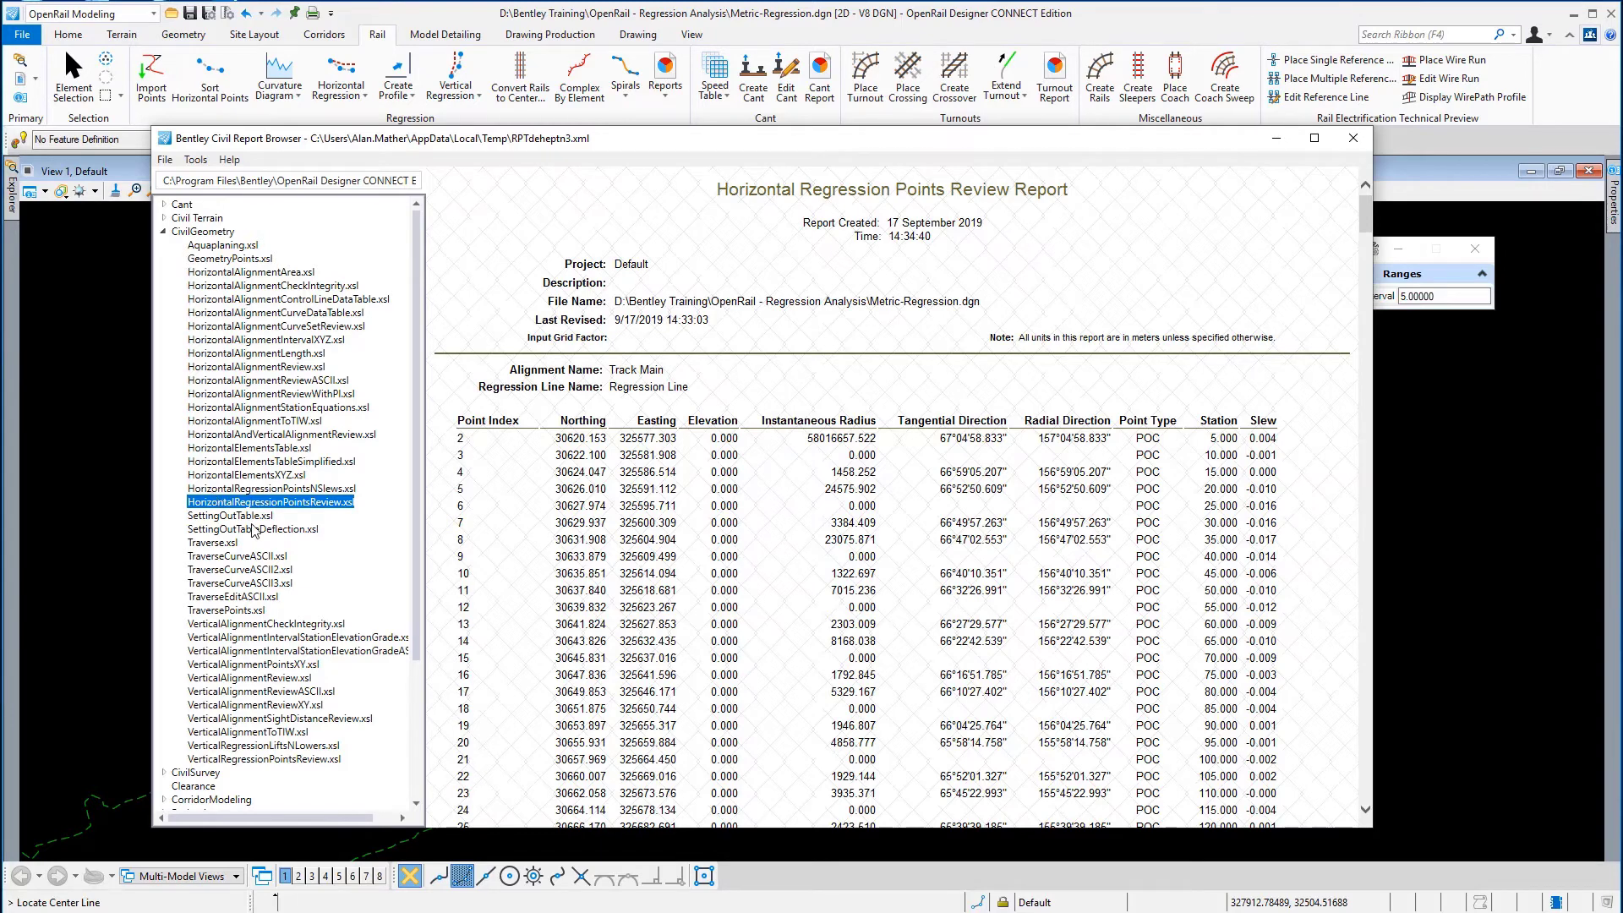
# - Switch to the HorizontalRegressionPointsNSlews.xsl format and scroll through each point's slew values
pyautogui.click(215, 490)
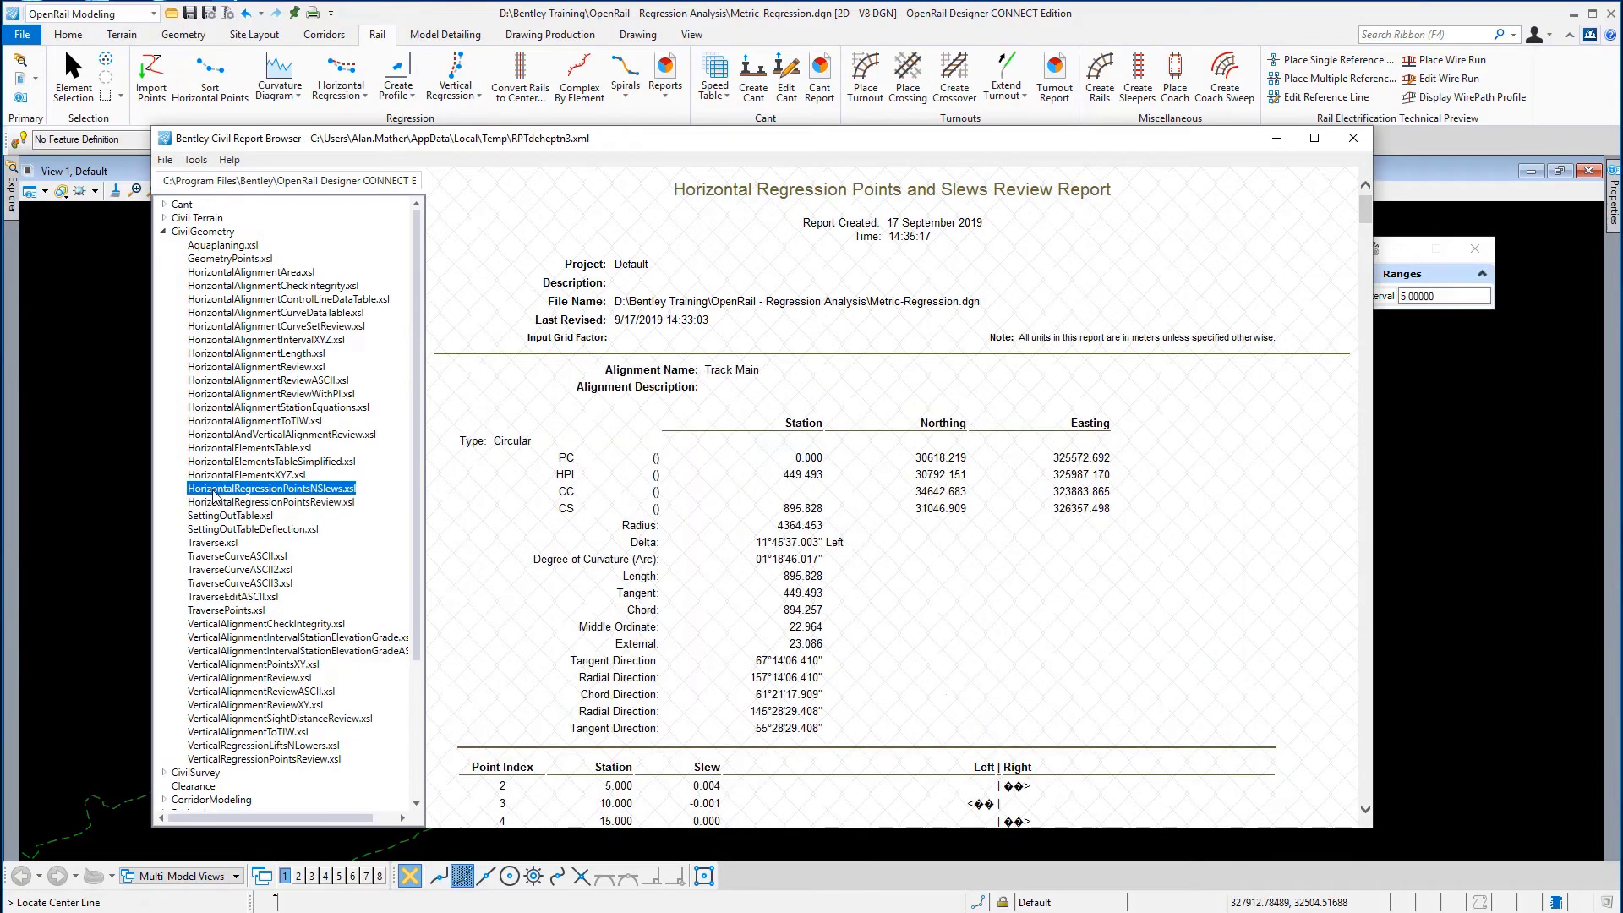
pyautogui.scroll(-1, 1067, 505)
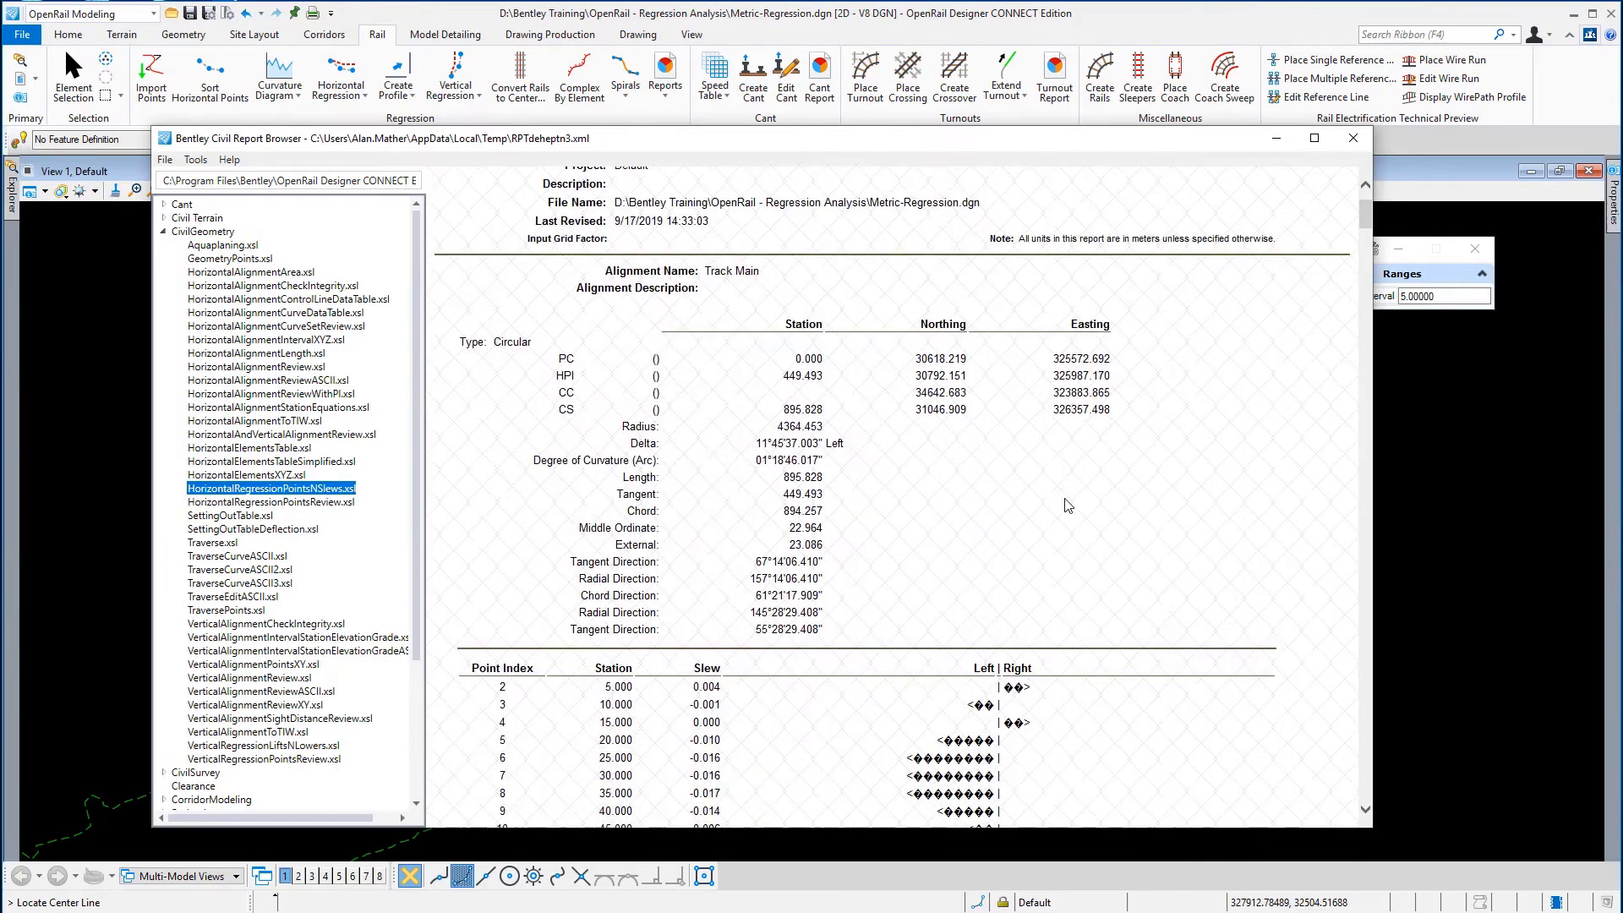
pyautogui.scroll(-1, 1068, 505)
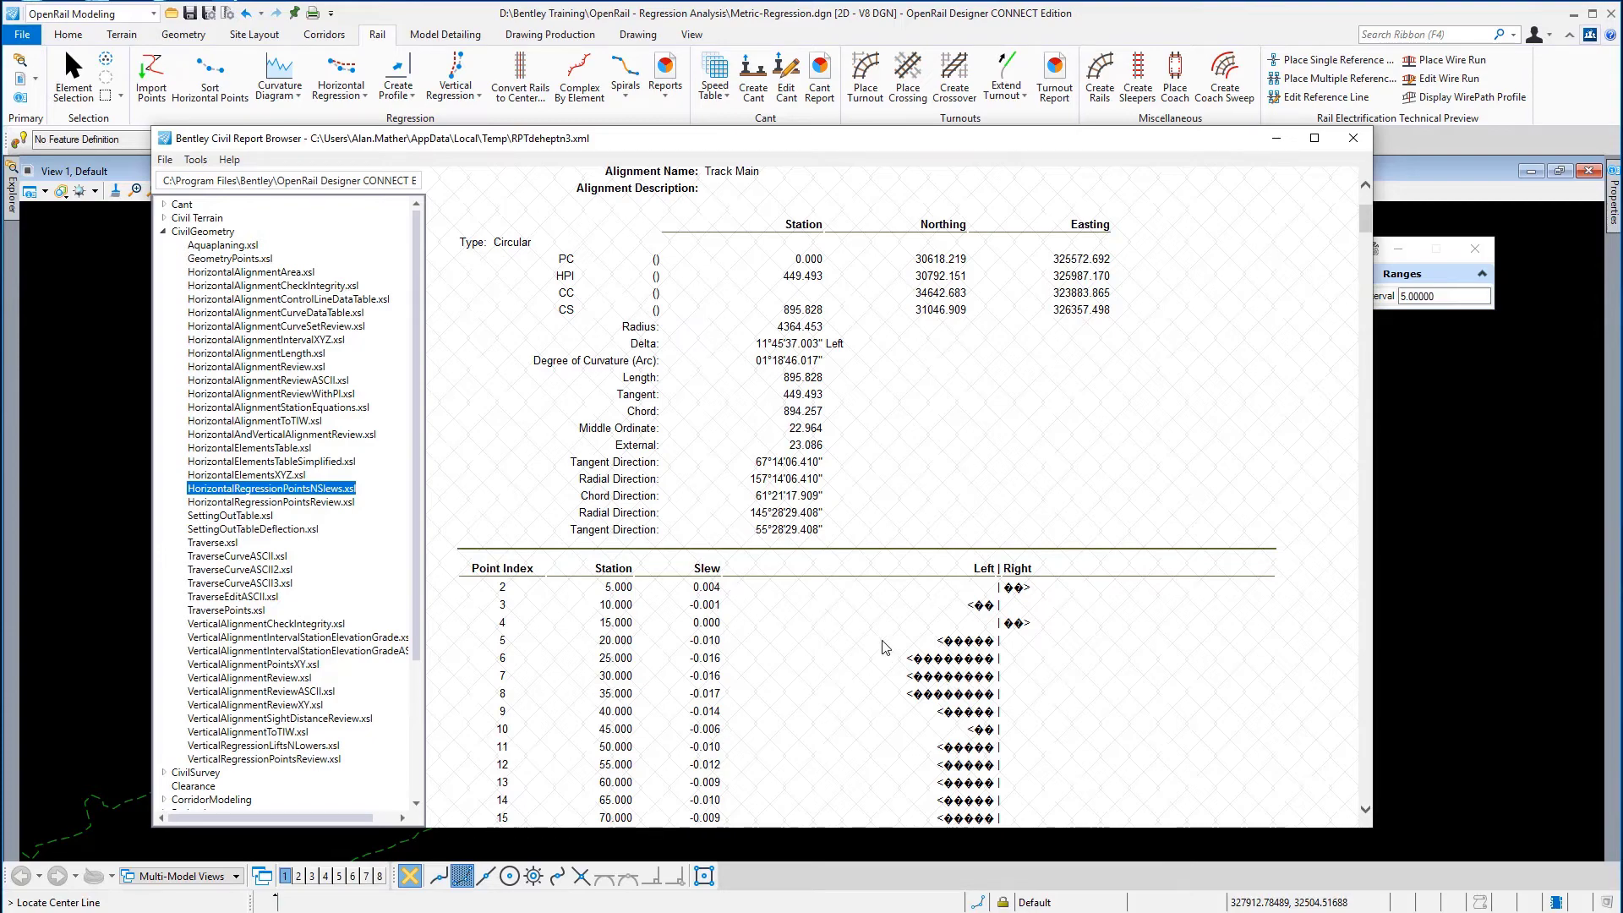
pyautogui.scroll(-4, 885, 646)
pyautogui.scroll(-12, 885, 646)
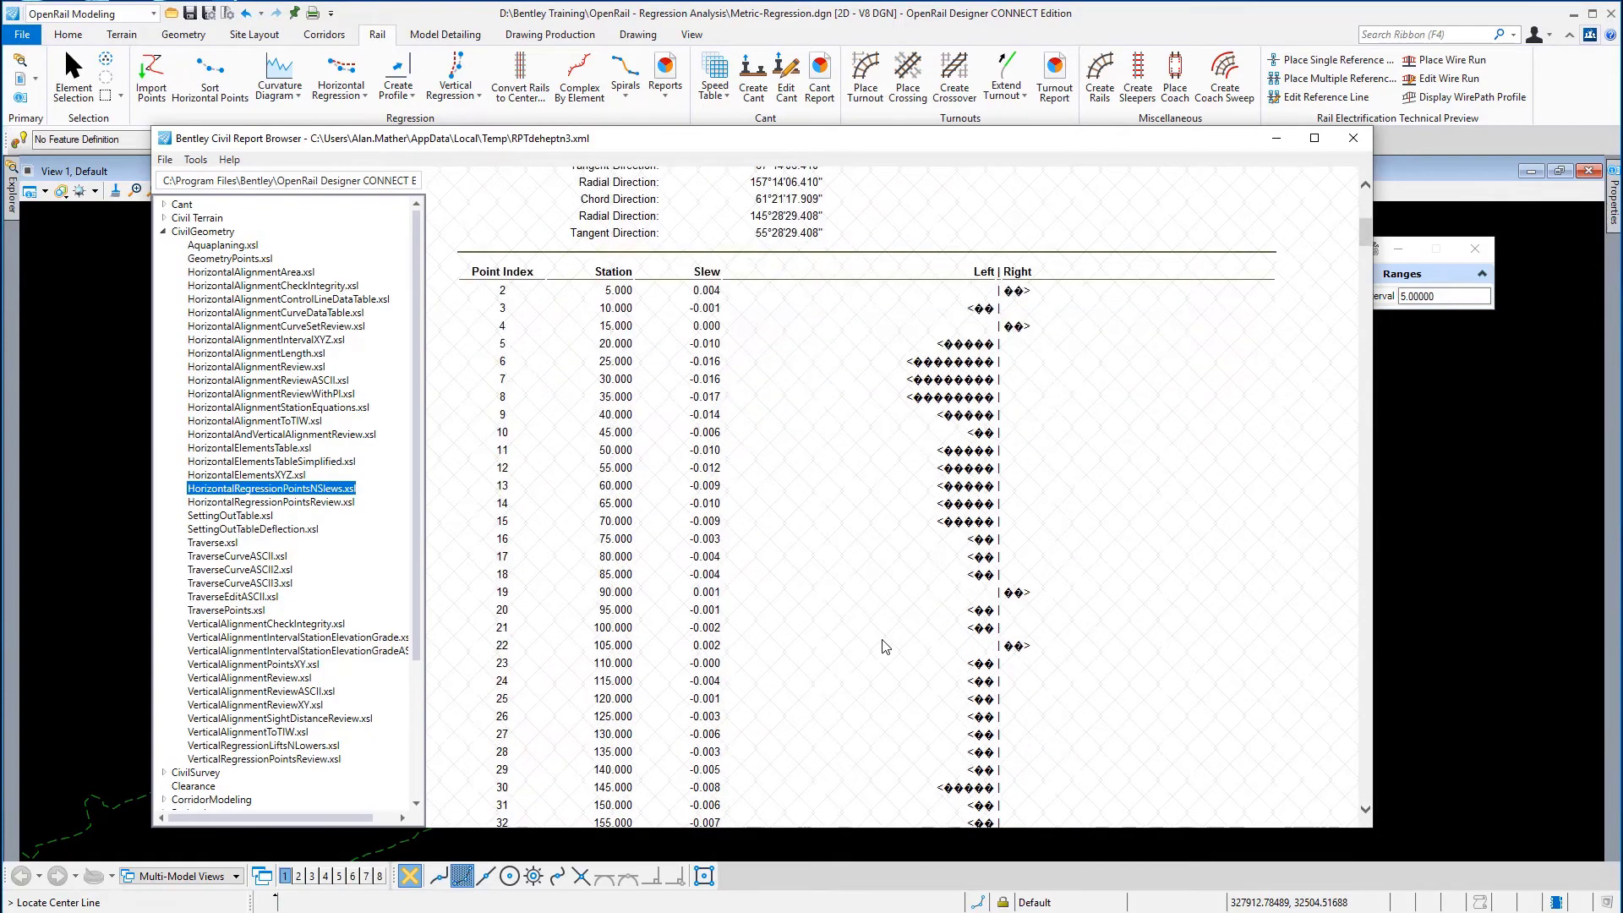
pyautogui.scroll(-14, 885, 646)
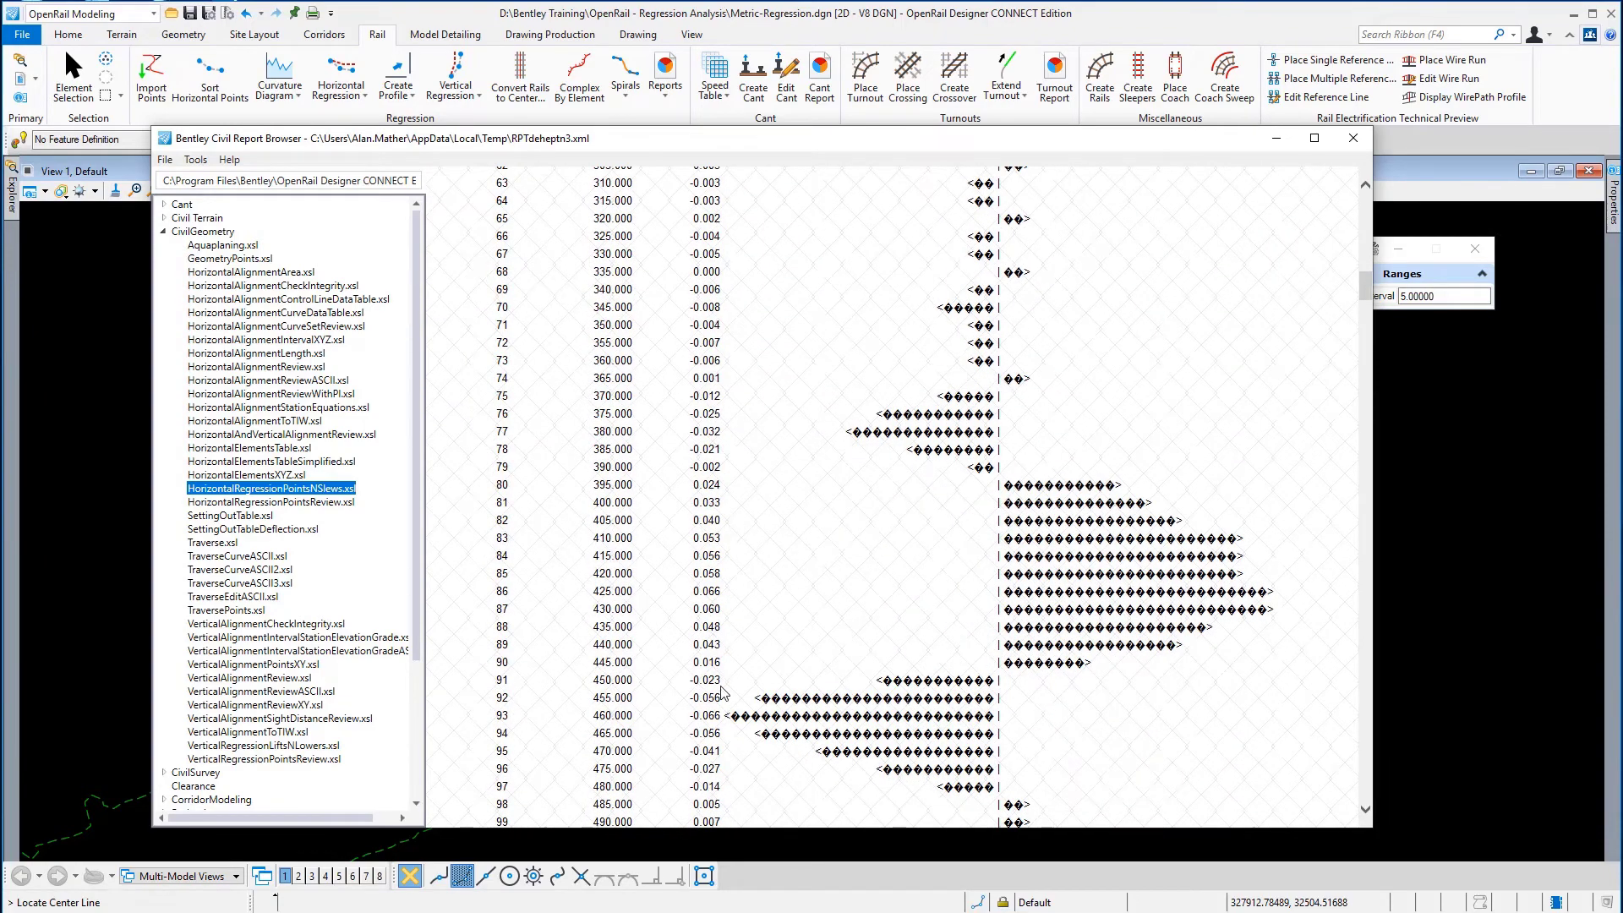
pyautogui.scroll(-4, 809, 583)
pyautogui.scroll(-17, 808, 583)
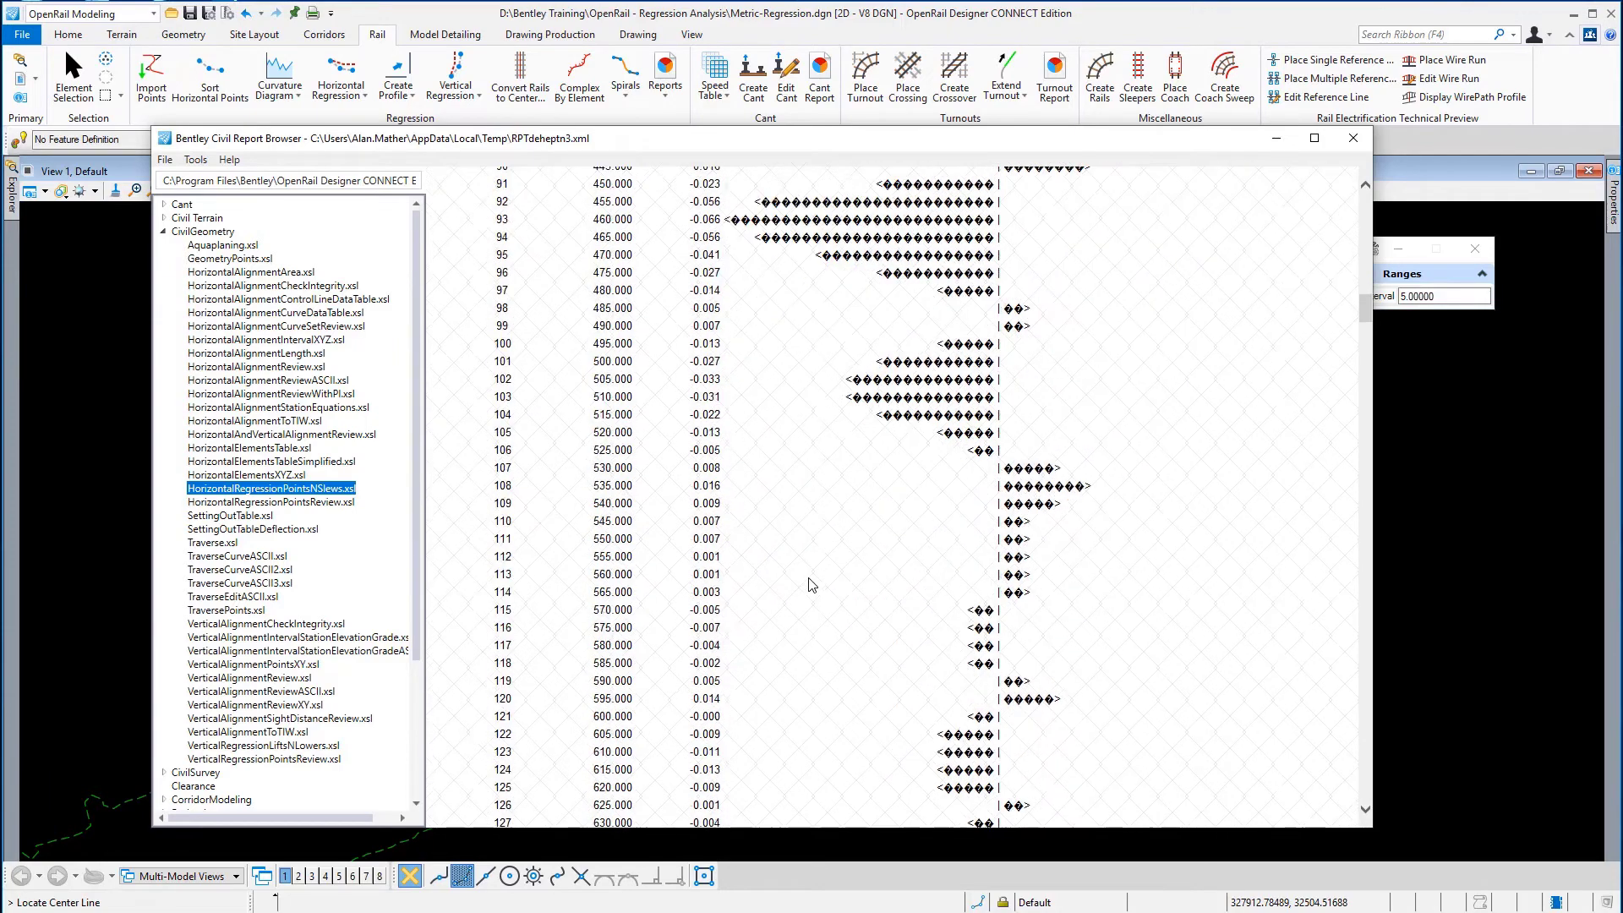
pyautogui.scroll(-20, 809, 583)
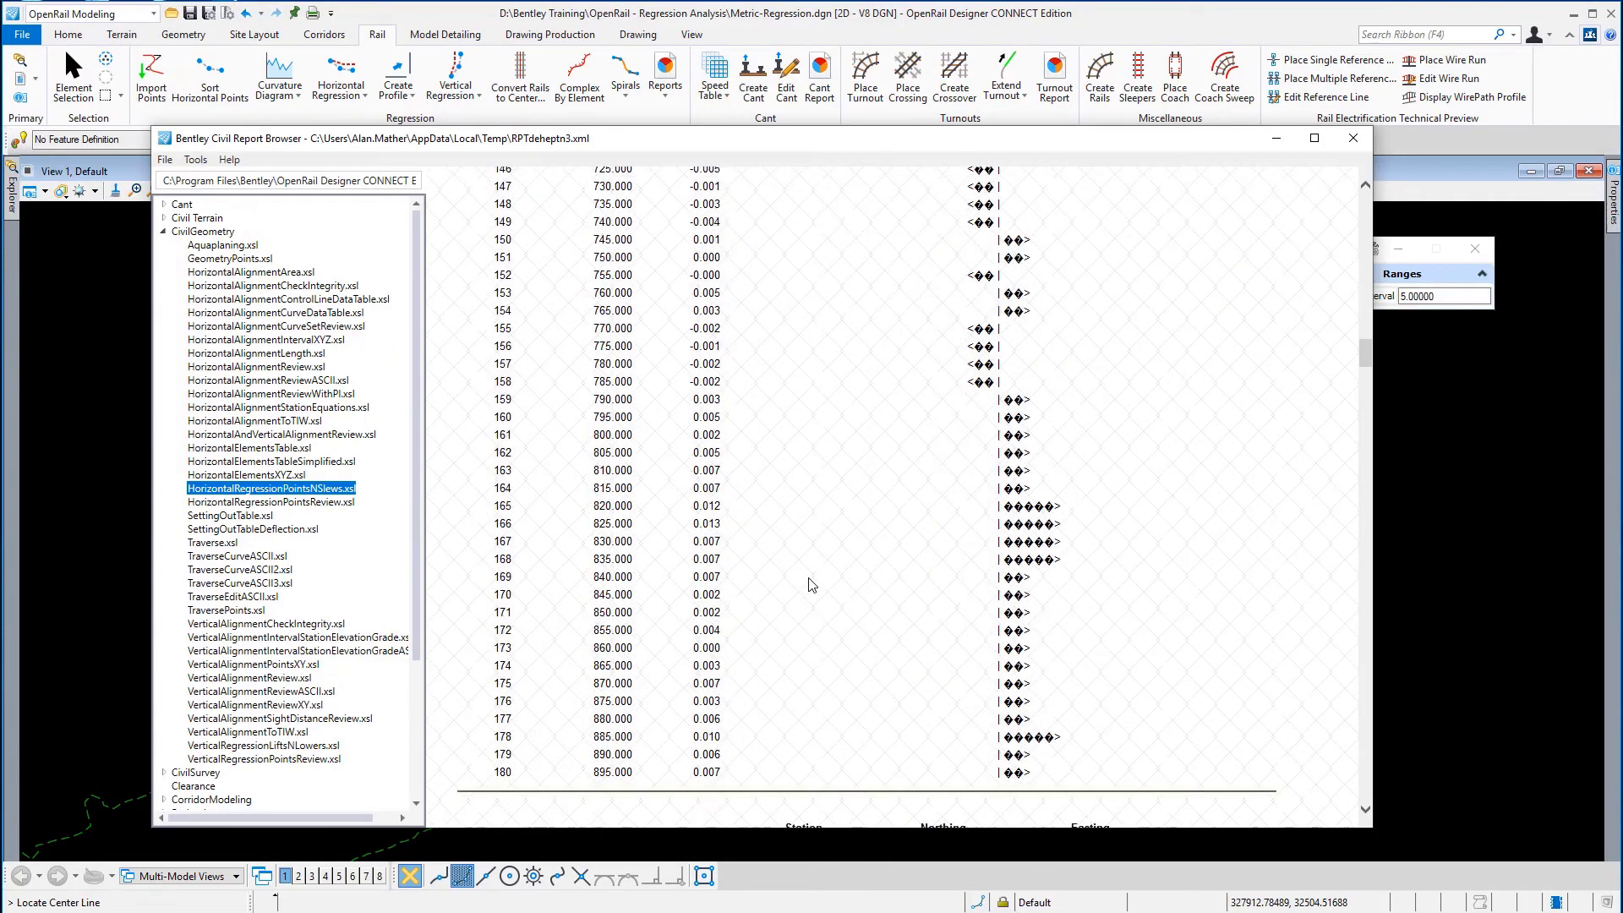
pyautogui.scroll(-10, 809, 583)
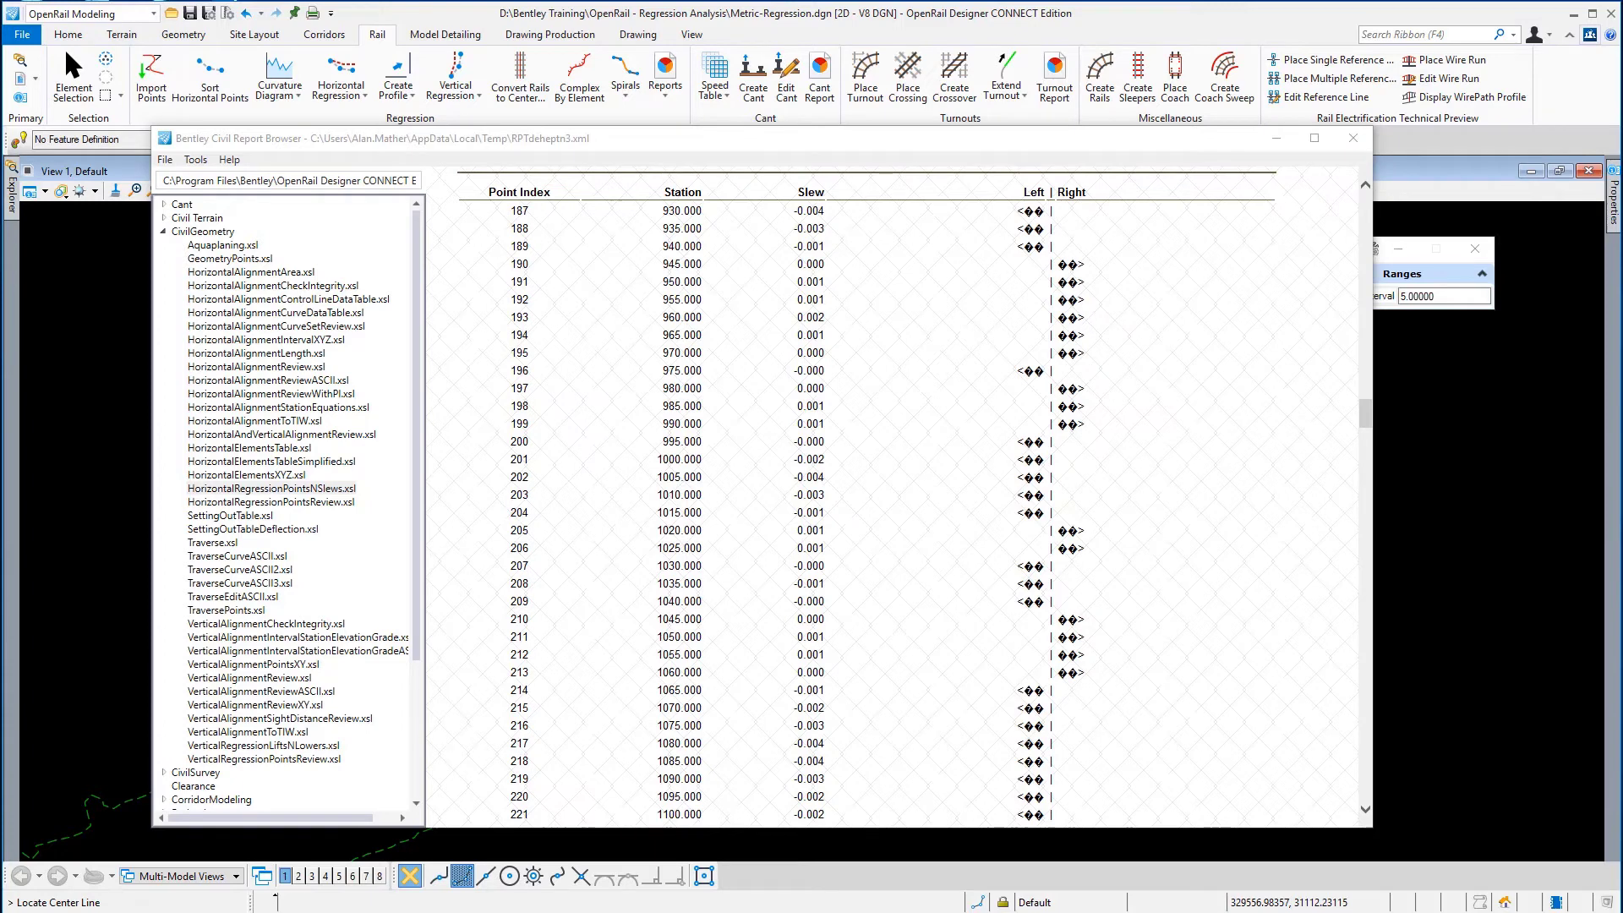
# - Save the points-and-slews report as a .doc named 'Track Main Regression Report'
pyautogui.click(165, 161)
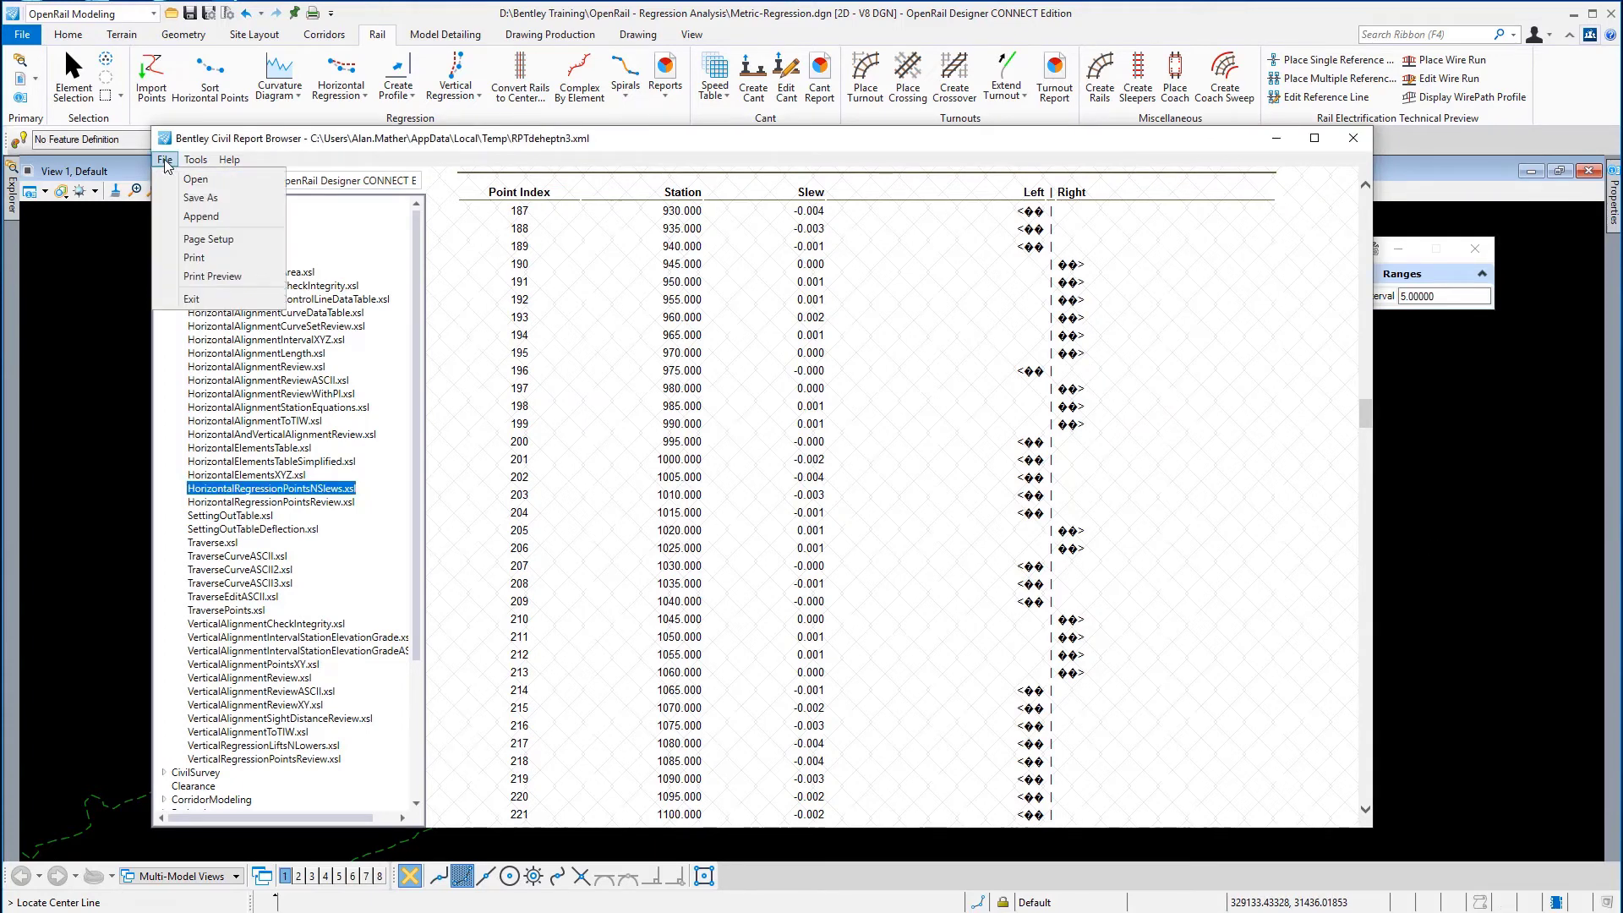
pyautogui.click(200, 200)
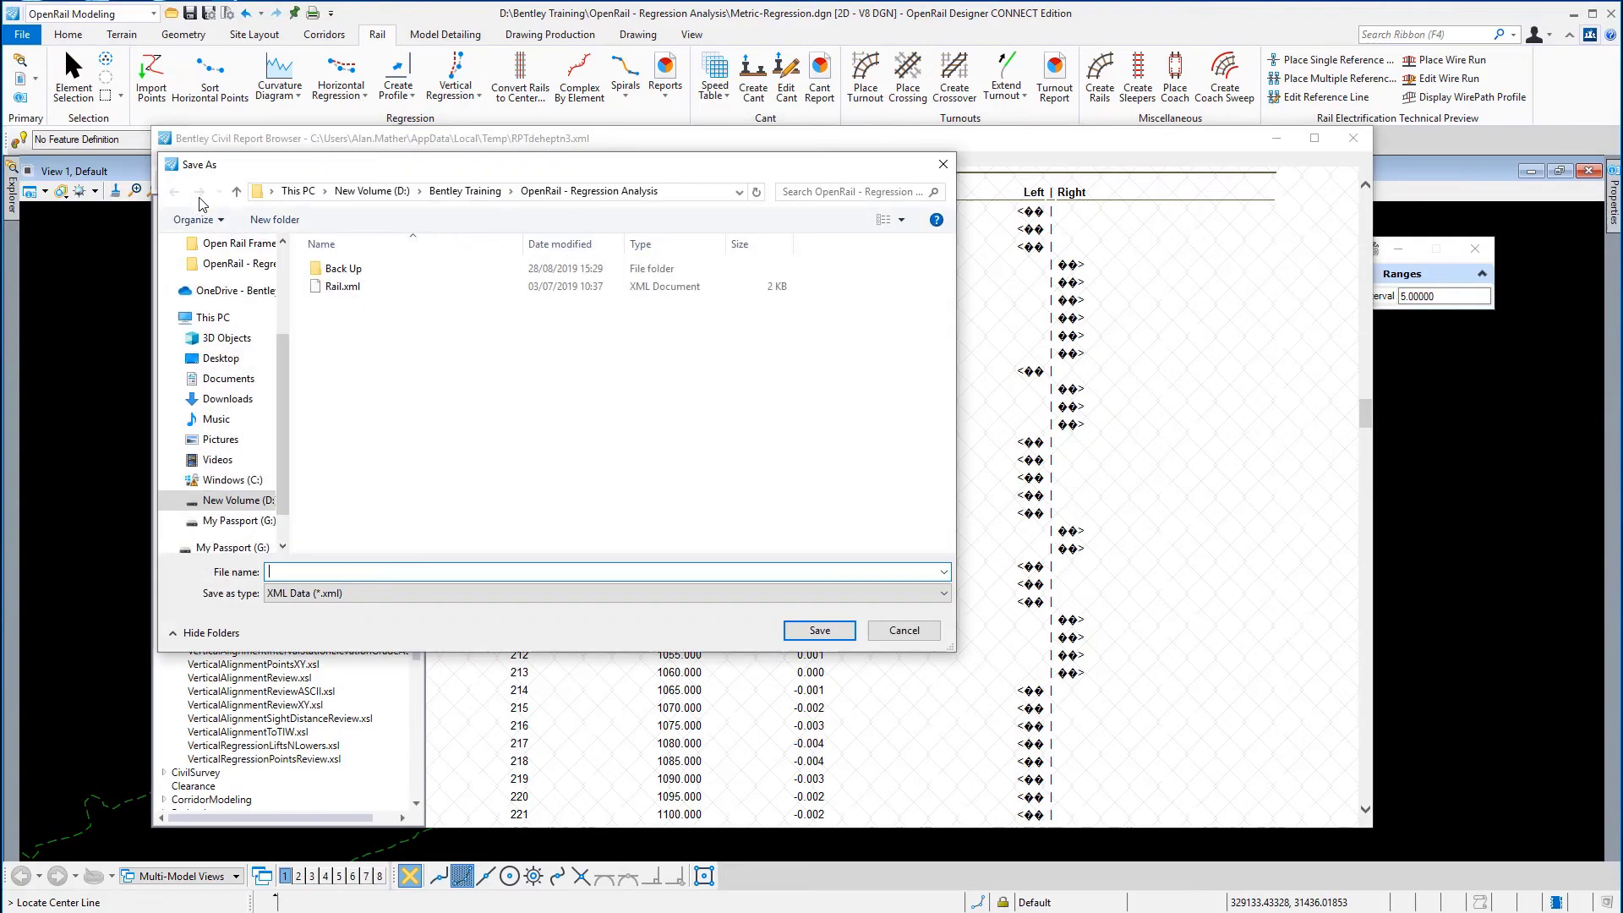
pyautogui.click(876, 597)
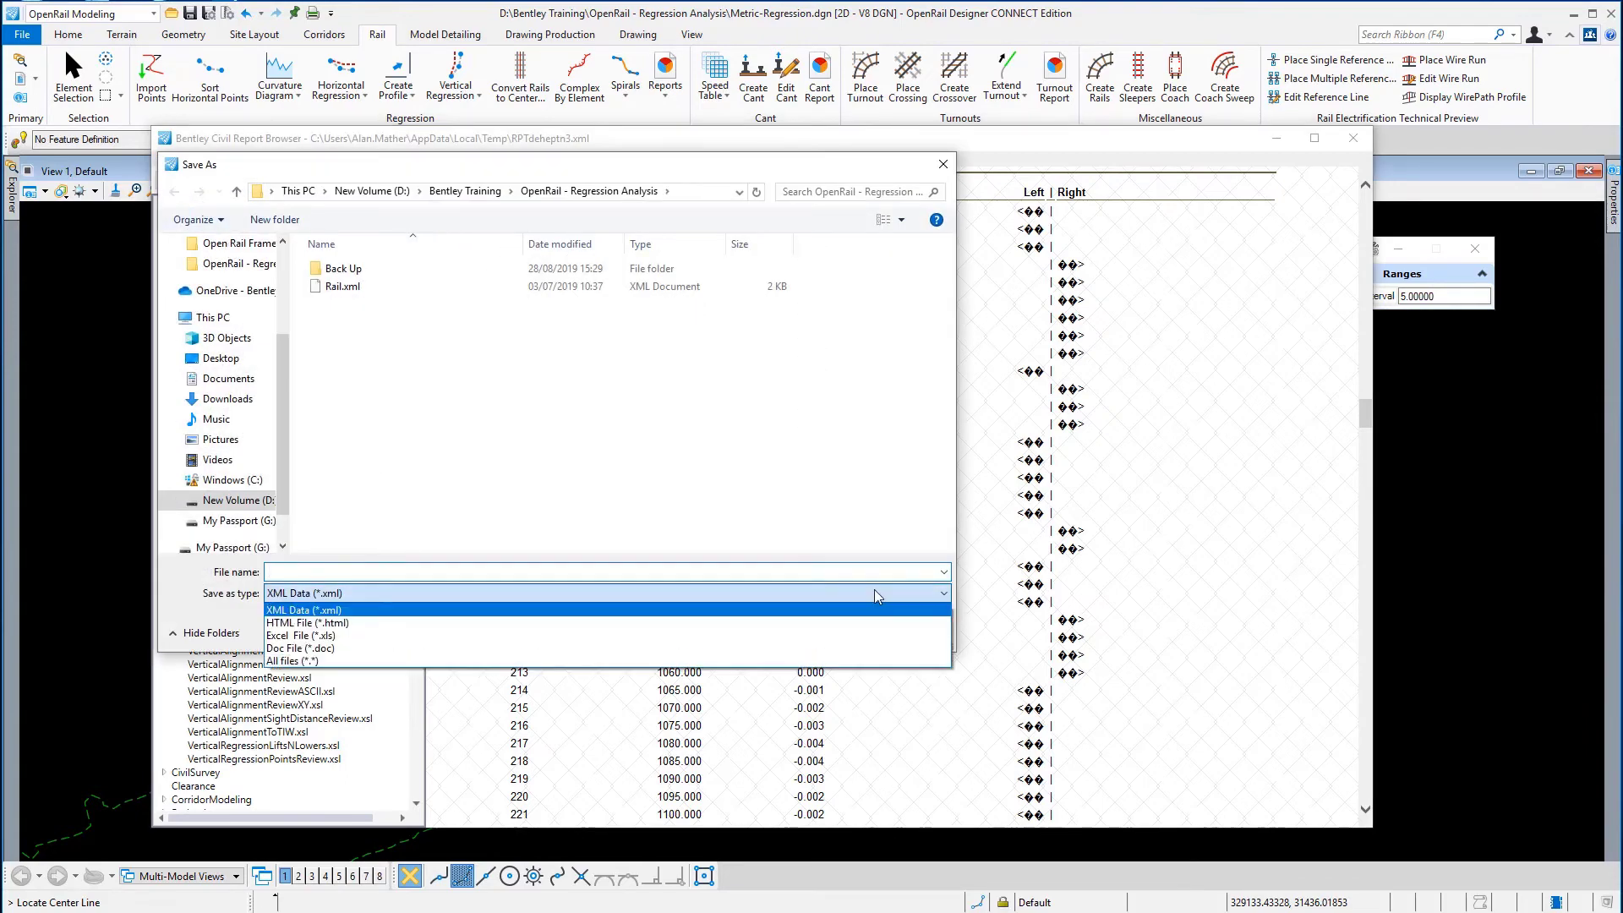
pyautogui.click(335, 648)
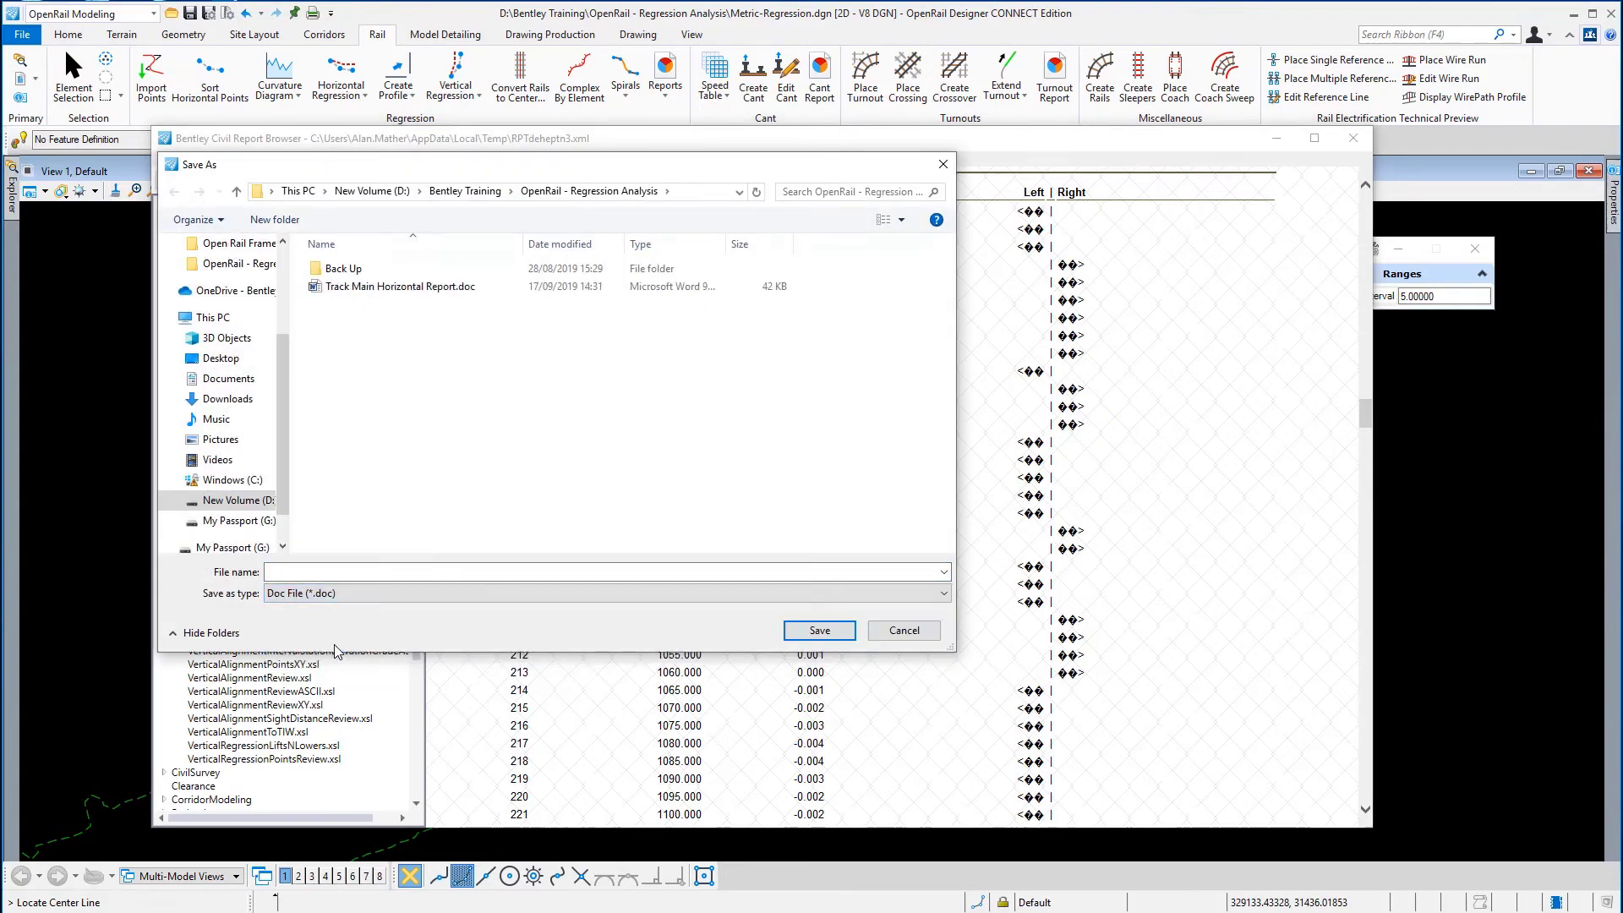
pyautogui.click(402, 289)
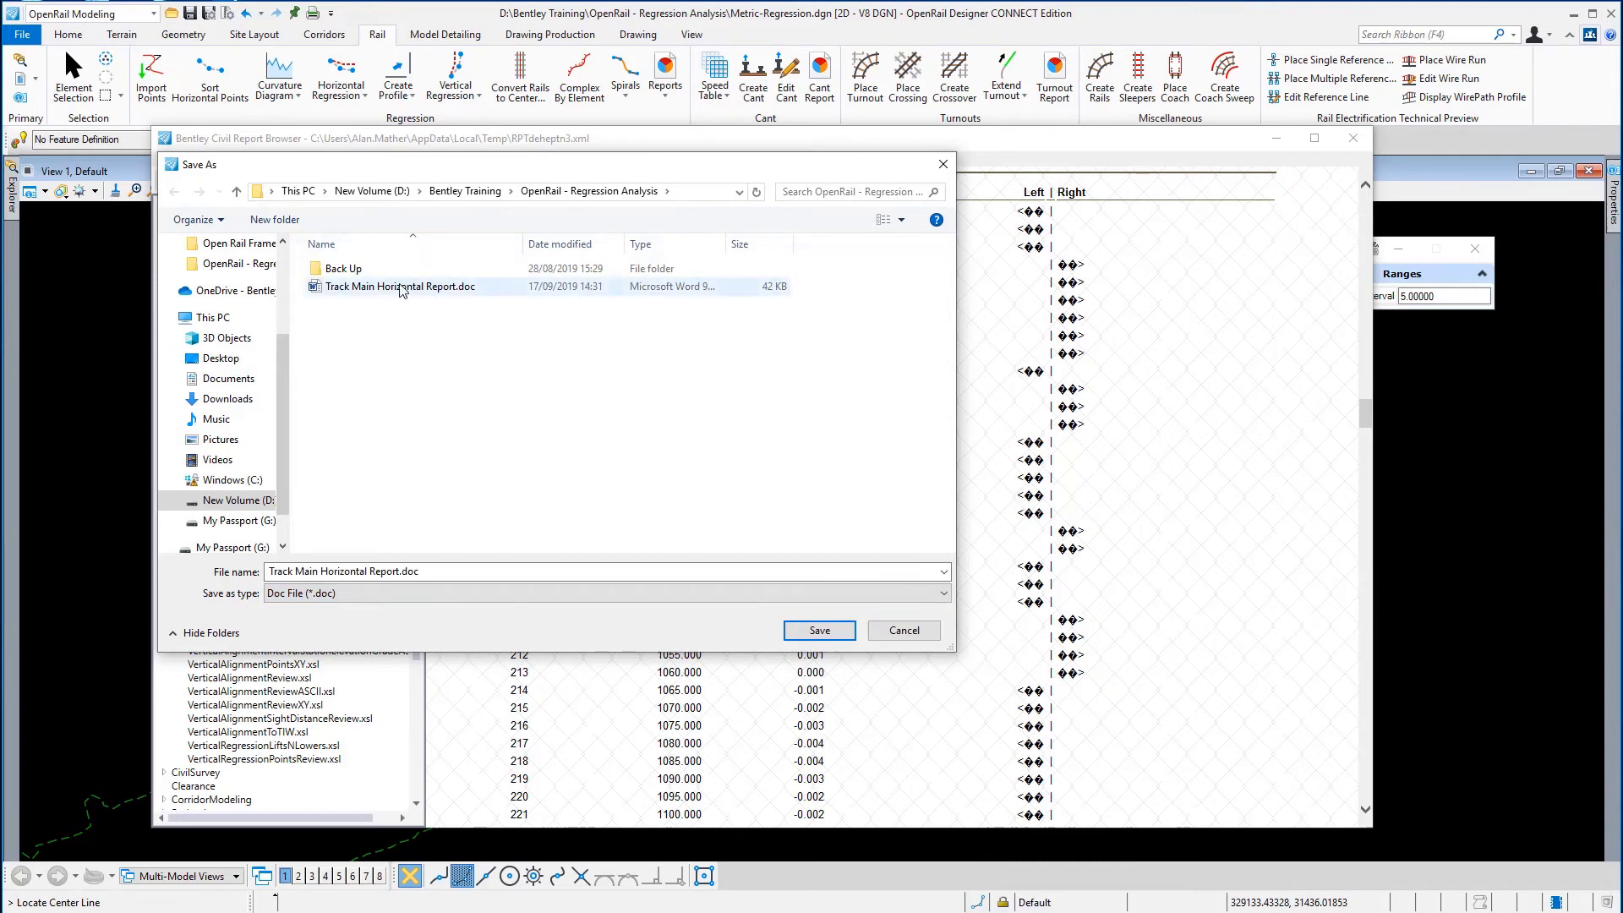
pyautogui.click(365, 580)
pyautogui.hotkey('ctrl', 'a')
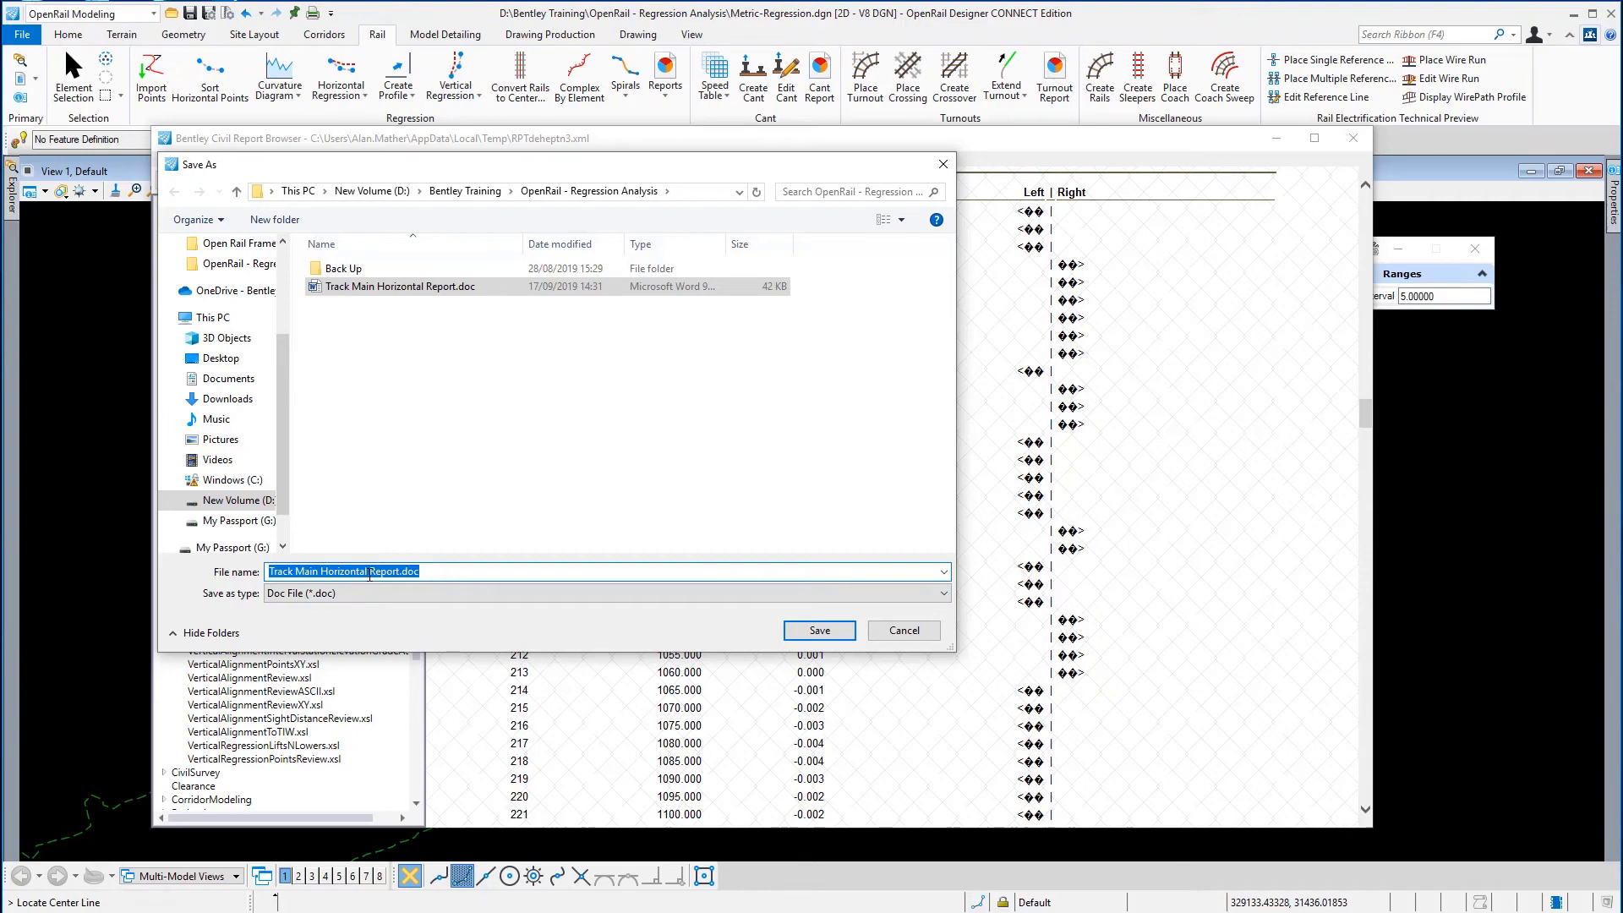
pyautogui.click(368, 575)
pyautogui.press('BackSpace')
pyautogui.press('BackSpace')
pyautogui.press('BackSpace')
pyautogui.press('BackSpace')
pyautogui.press('BackSpace')
pyautogui.press('BackSpace')
pyautogui.press('BackSpace')
pyautogui.press('BackSpace')
pyautogui.press('BackSpace')
pyautogui.press('BackSpace')
pyautogui.press('BackSpace')
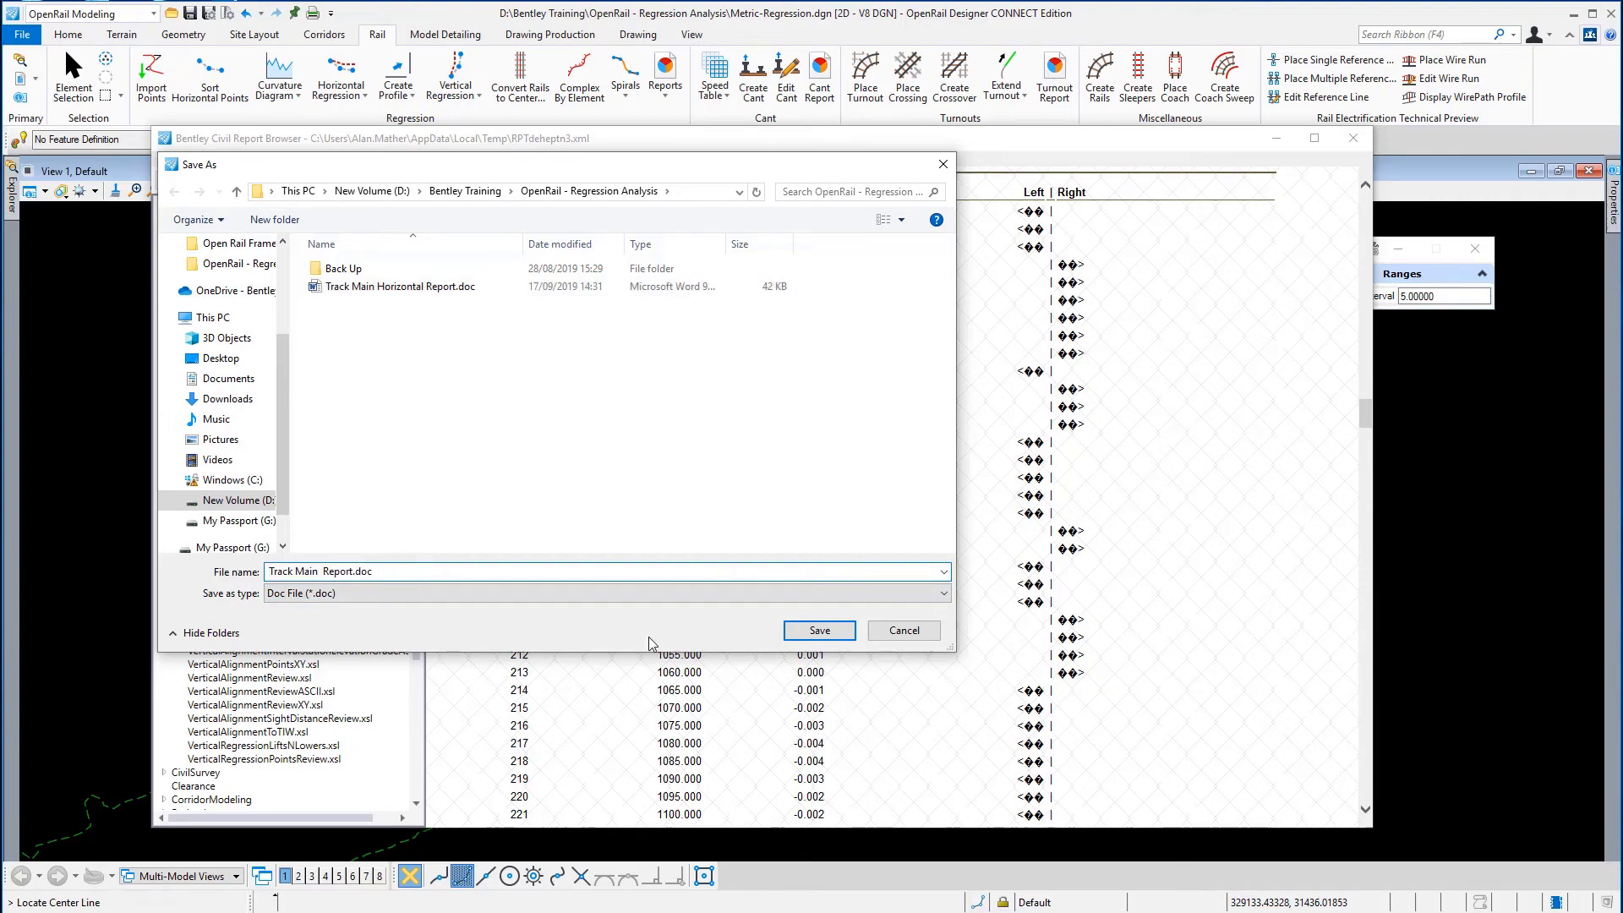
pyautogui.write('Regression')
pyautogui.click(821, 631)
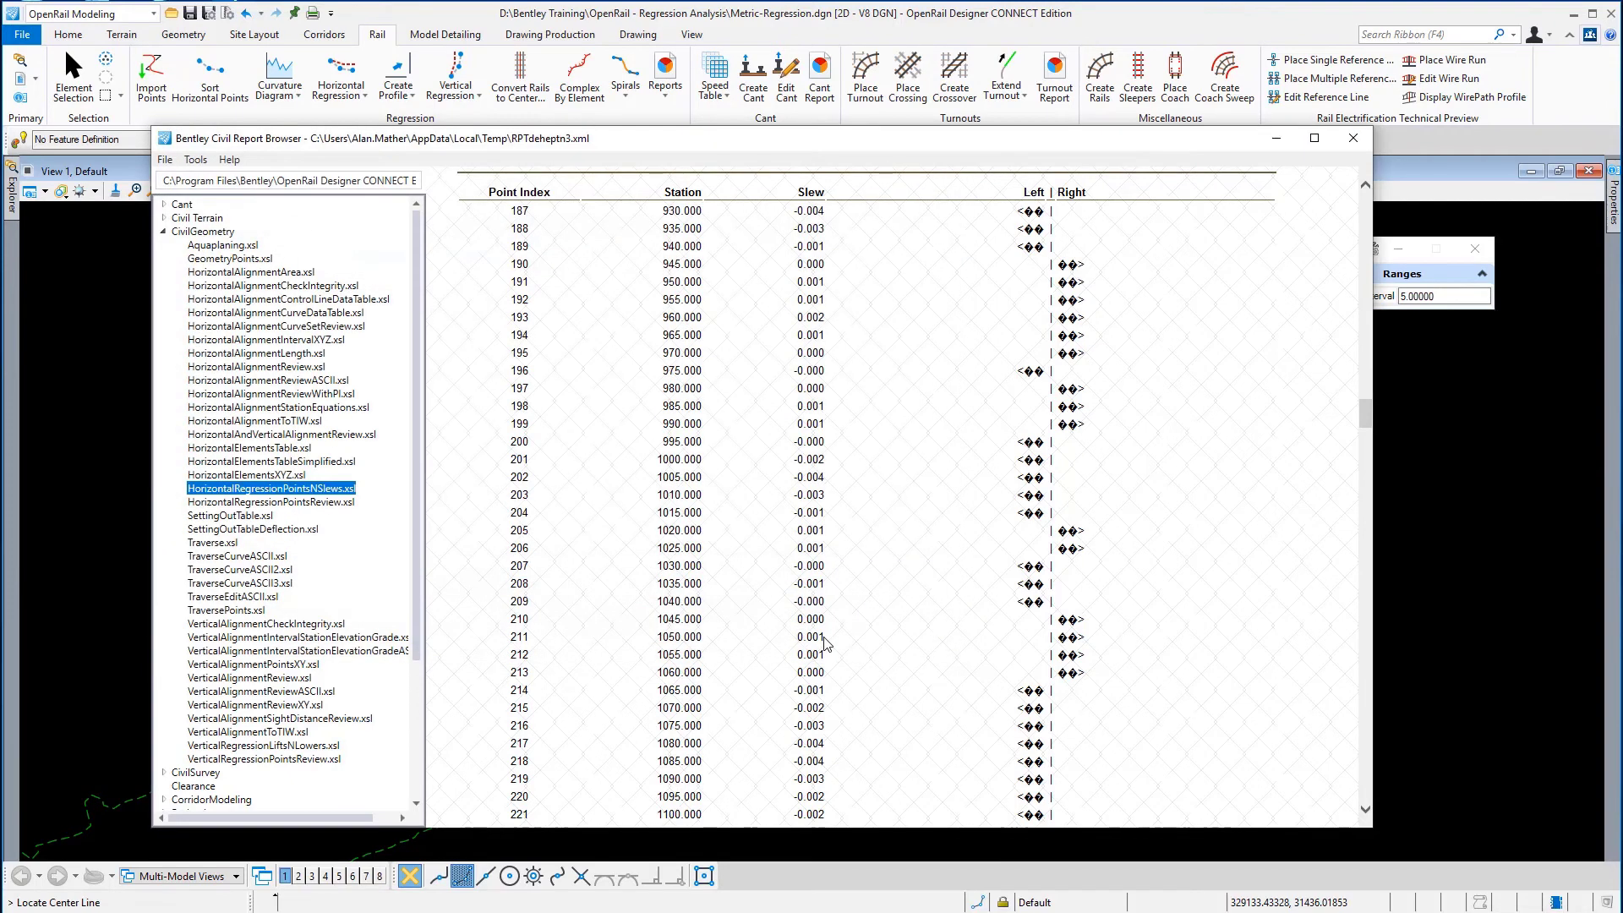
# - Close the Report Browser and change the drawing annotation scale from 1:500 to 1:1000
pyautogui.click(1357, 136)
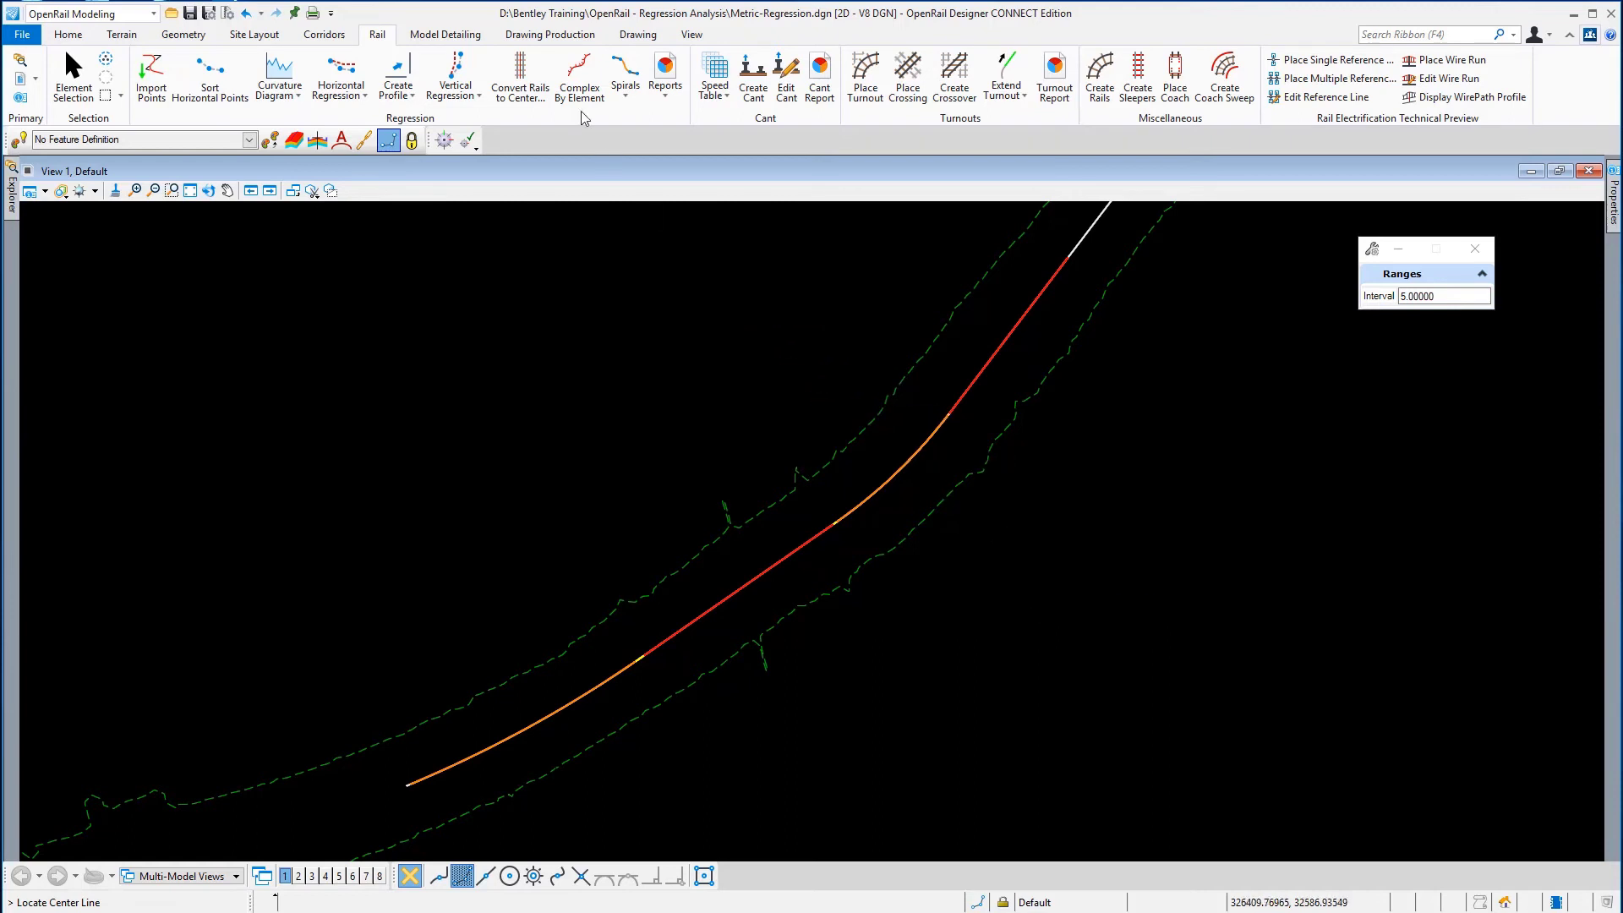
pyautogui.click(559, 34)
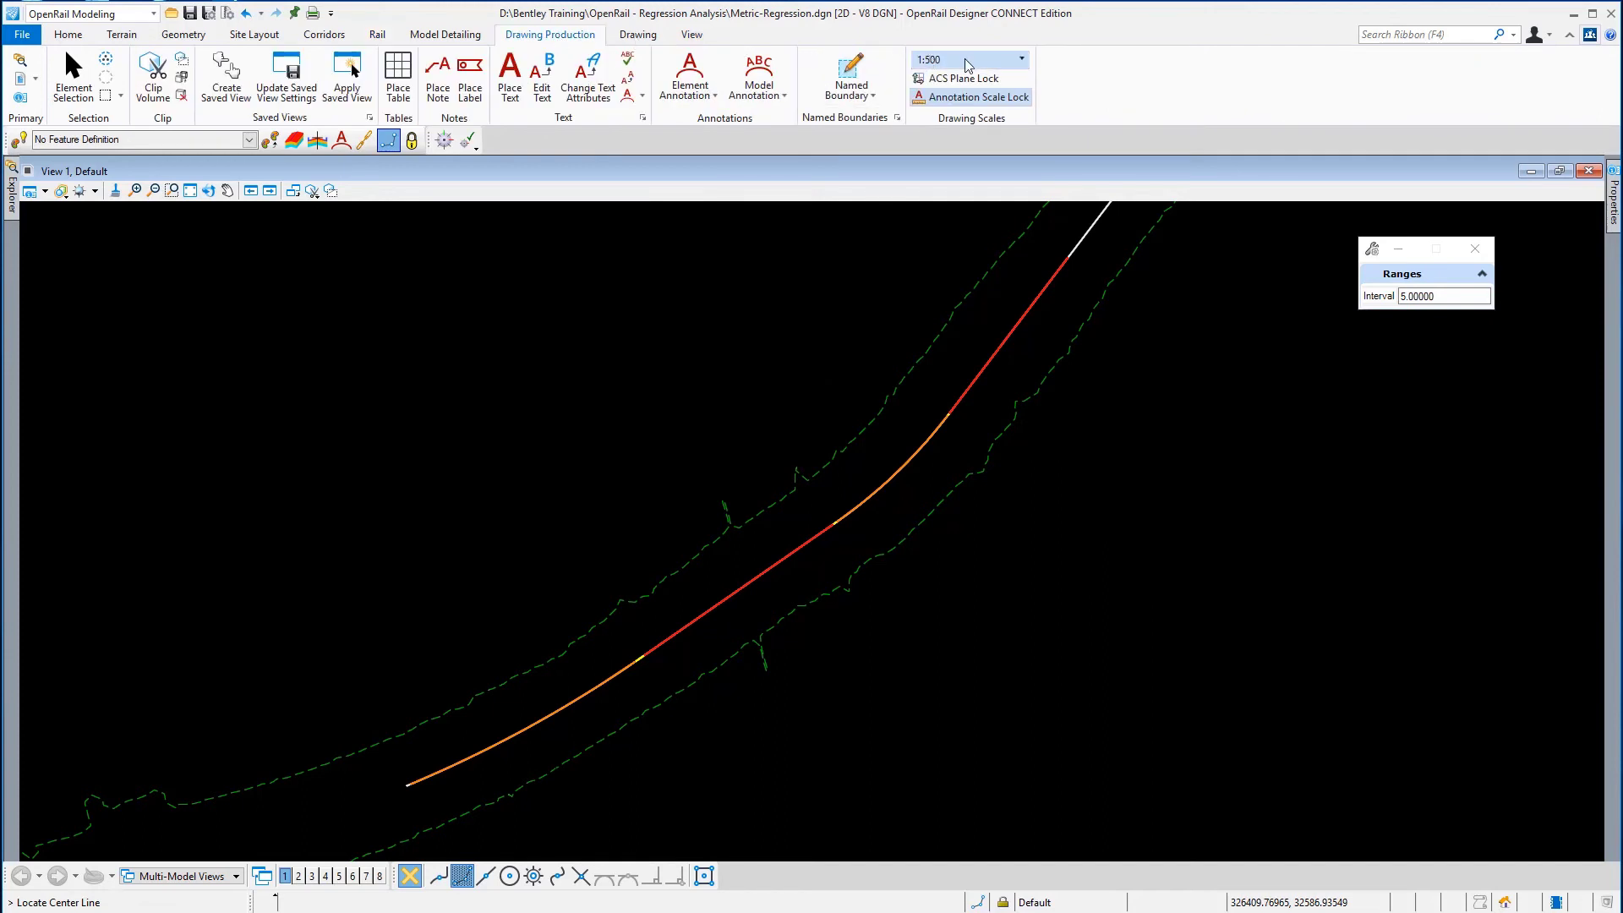
pyautogui.click(1022, 62)
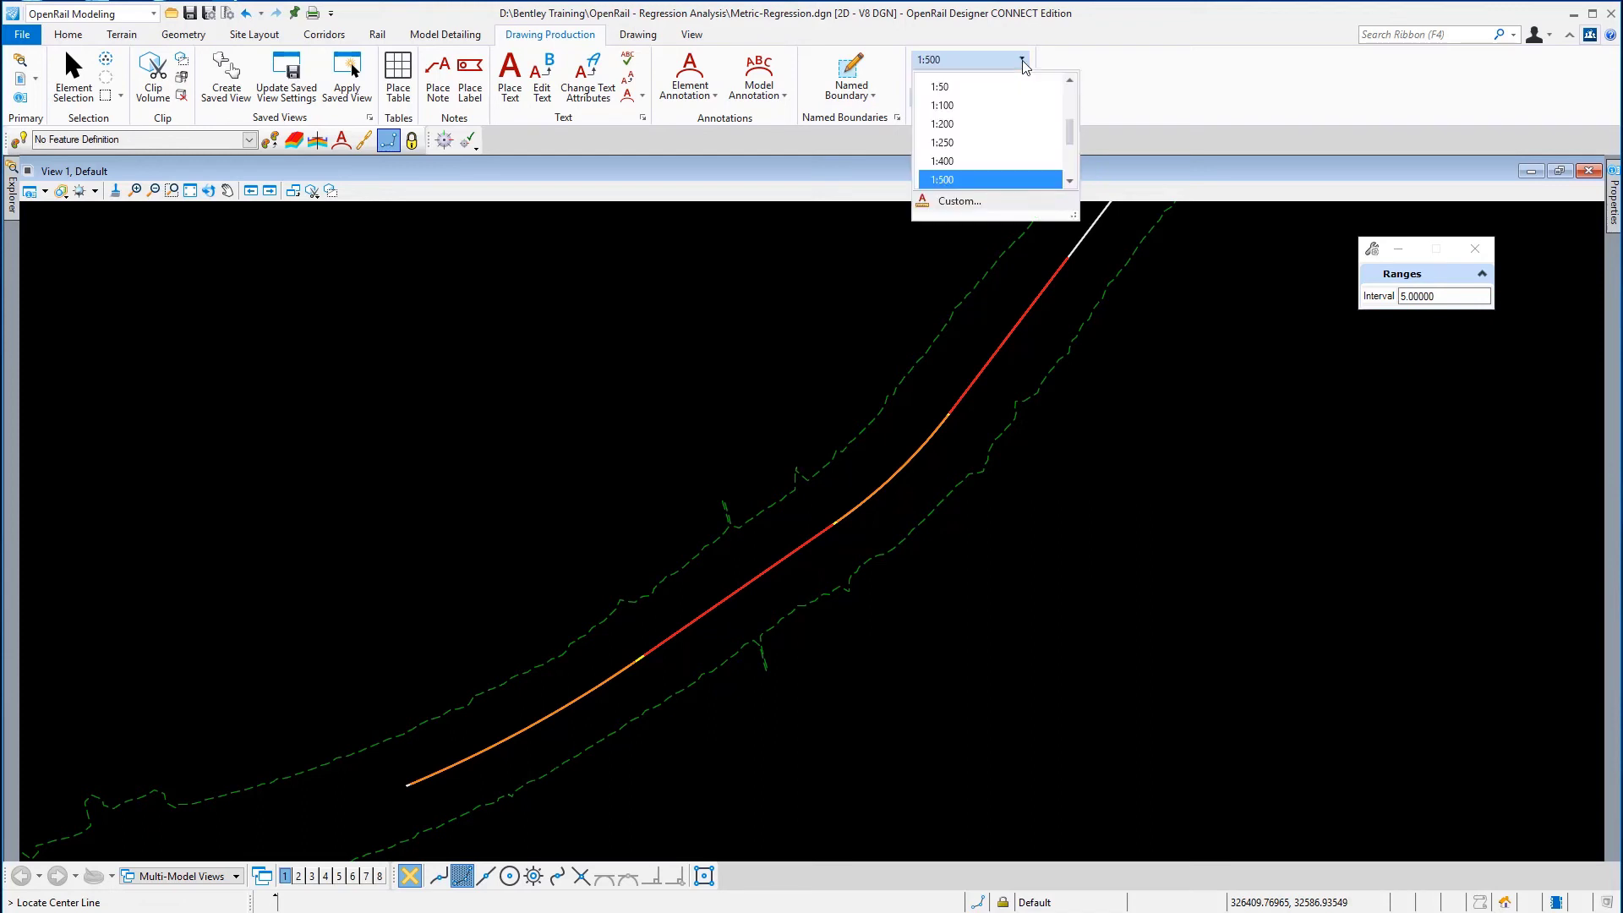
pyautogui.click(1071, 184)
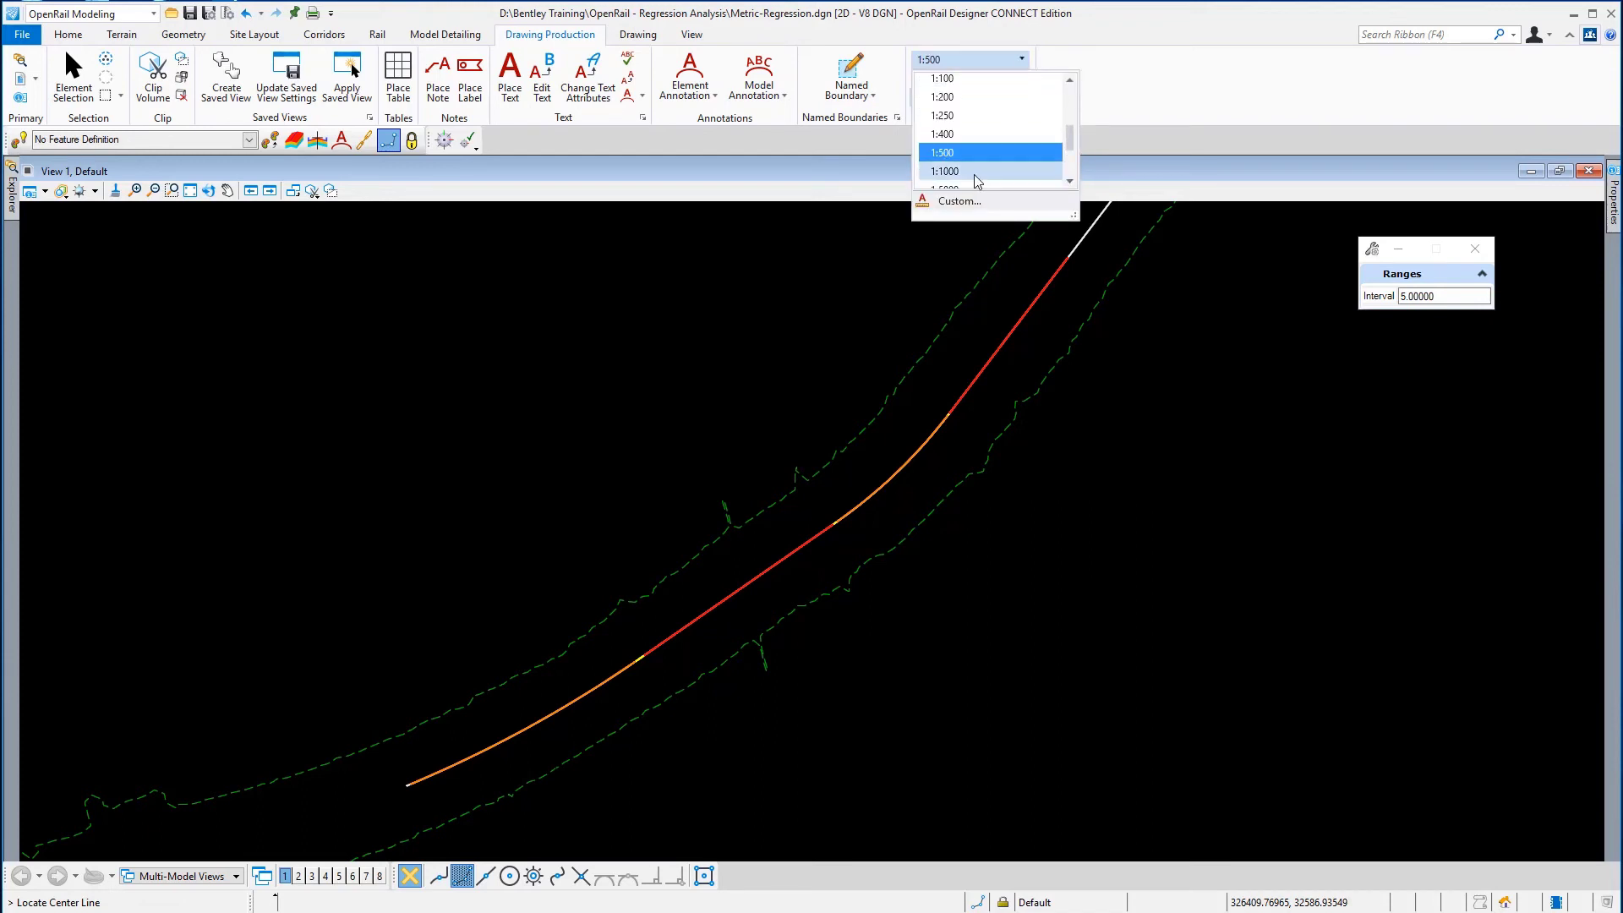
pyautogui.click(966, 172)
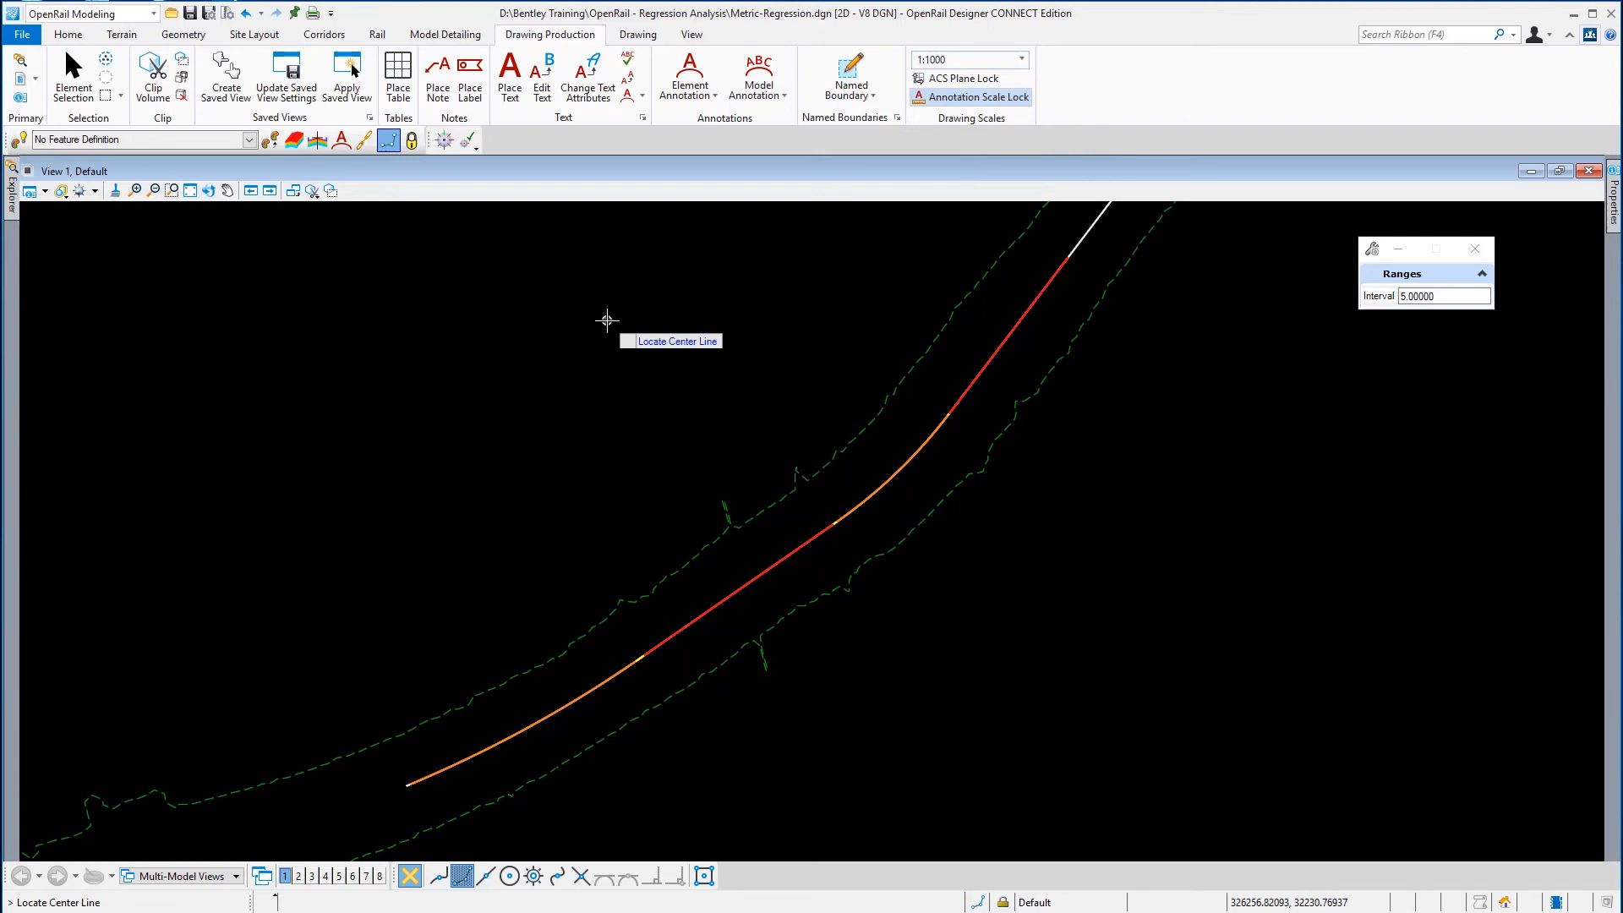
# - Use Annotate Element on the Track Main alignment to add station ticks and labels
pyautogui.click(708, 95)
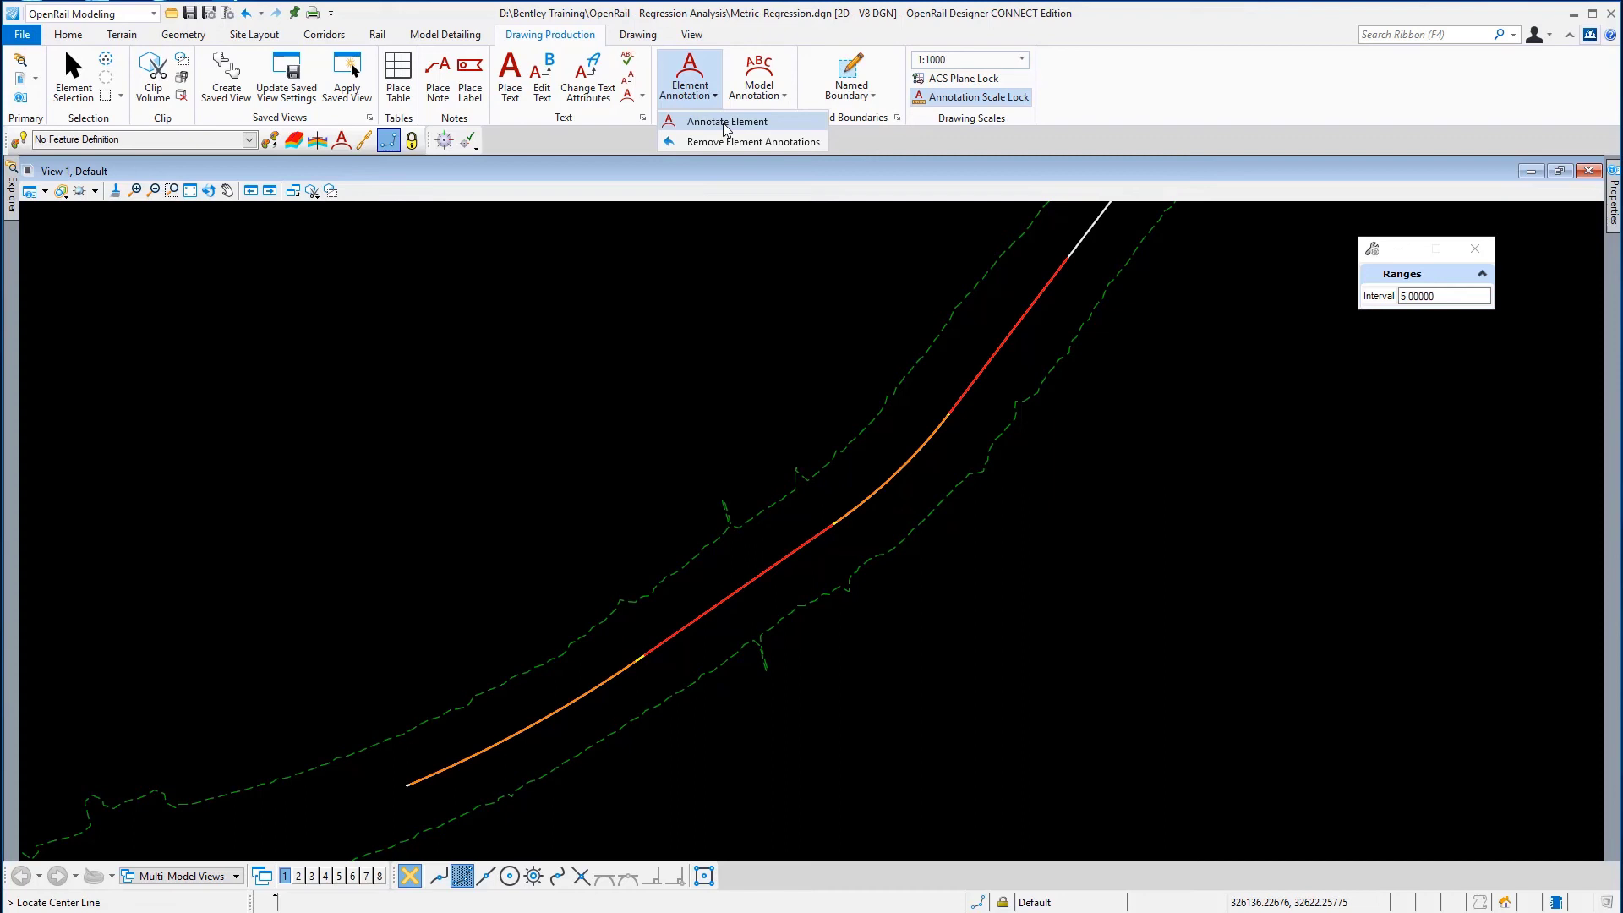
pyautogui.click(725, 122)
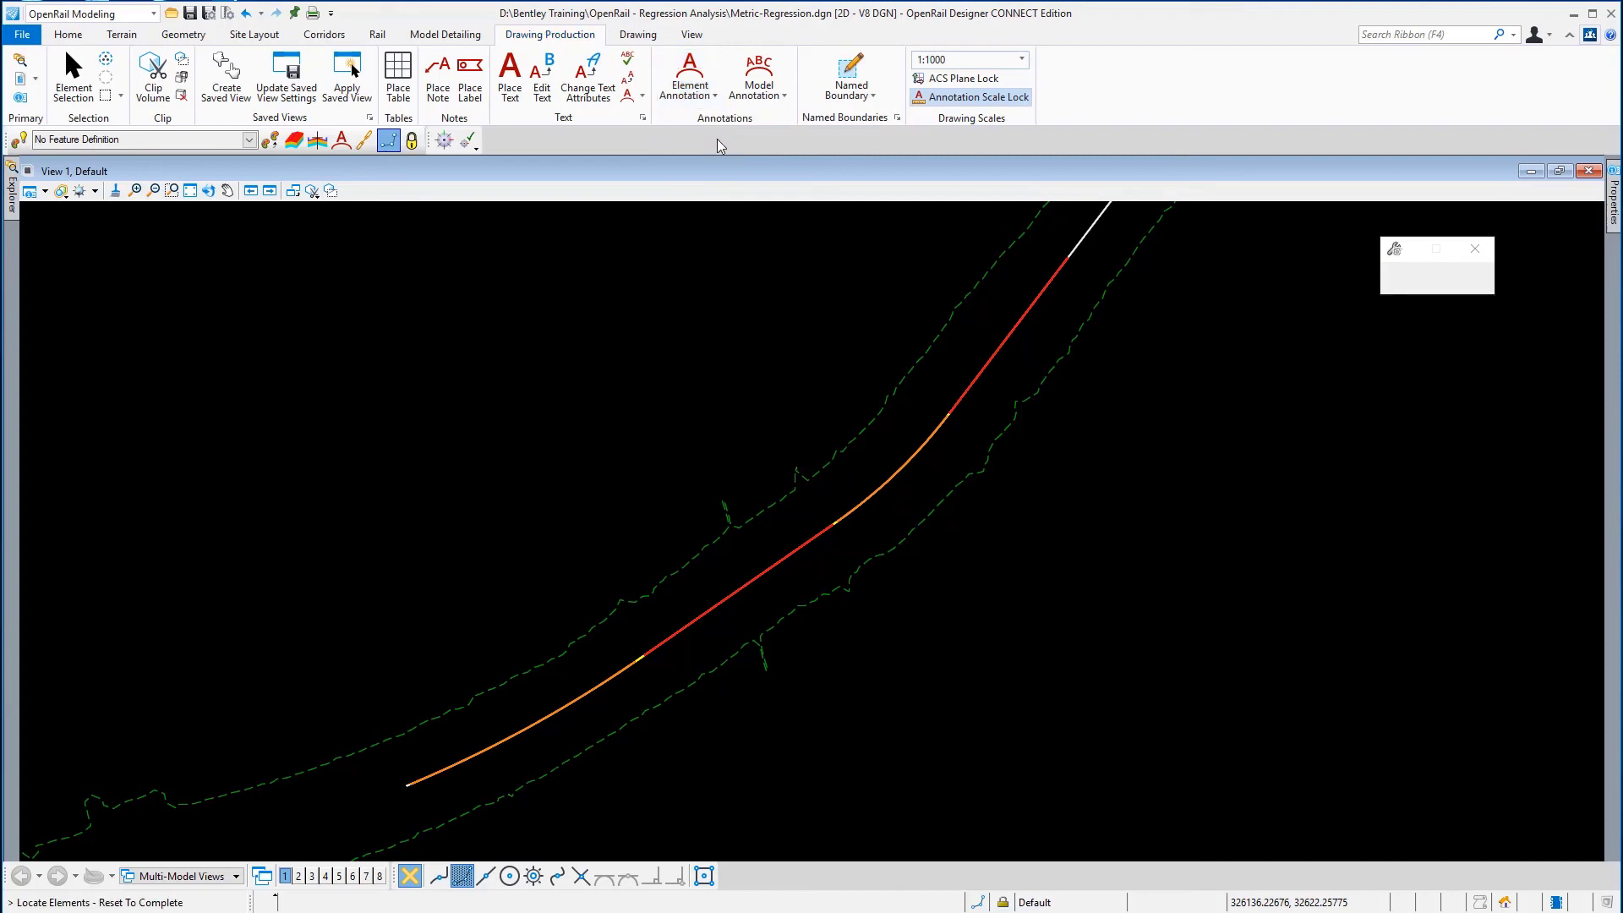
pyautogui.click(883, 482)
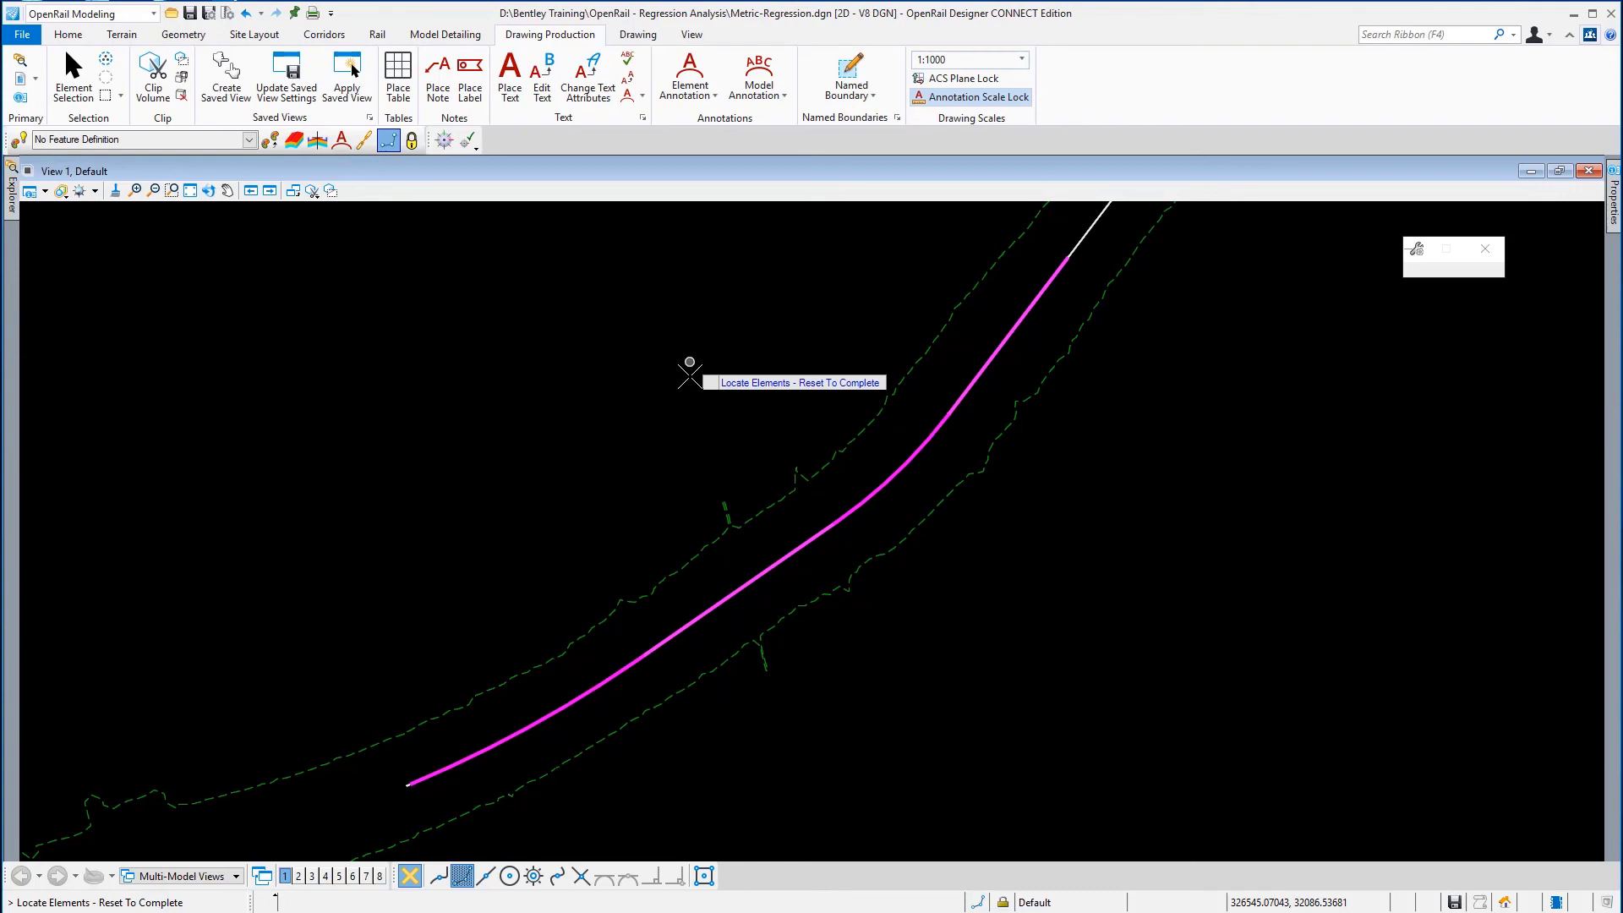
pyautogui.rightClick(689, 372)
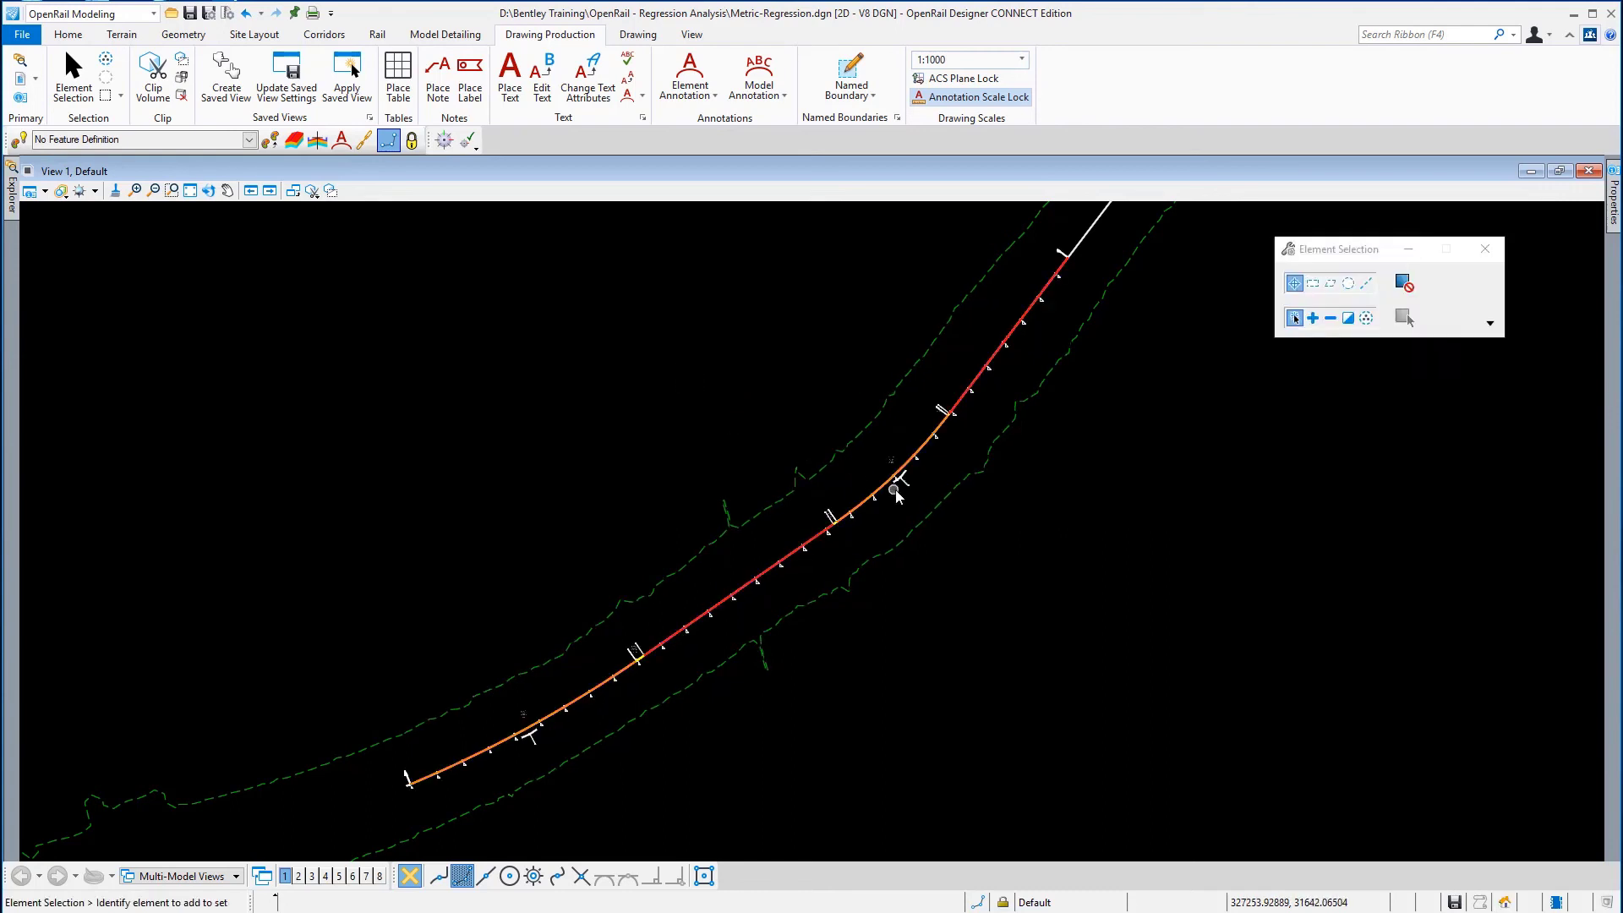
# - Window-zoom into the middle of Track Main to read stations 1700–1900 and curve callouts
pyautogui.click(171, 190)
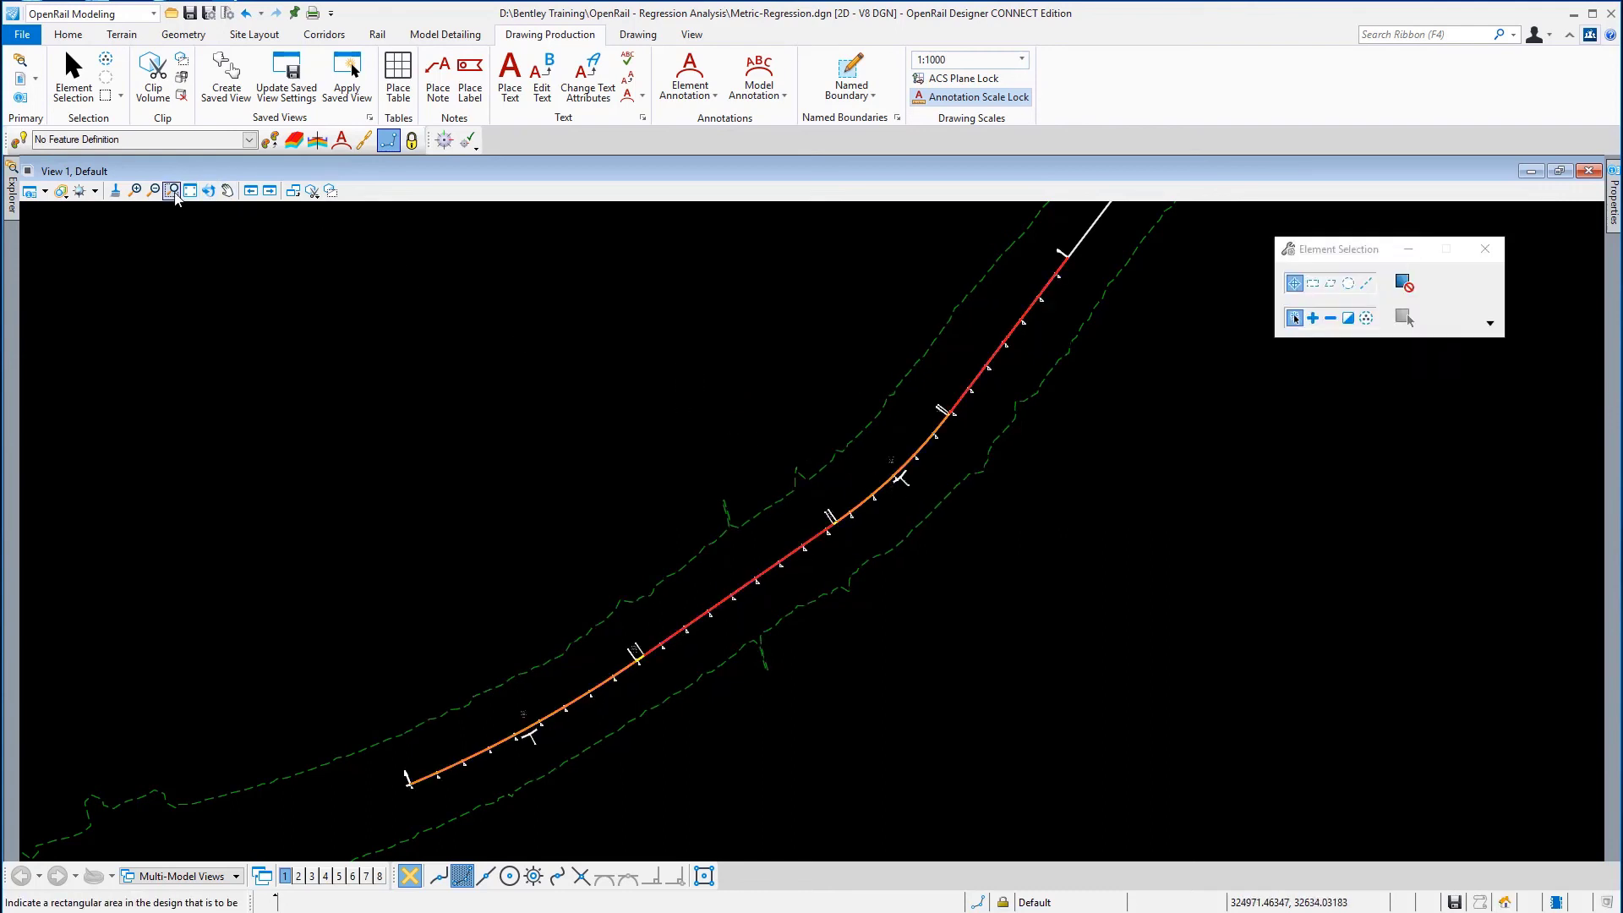
pyautogui.click(806, 462)
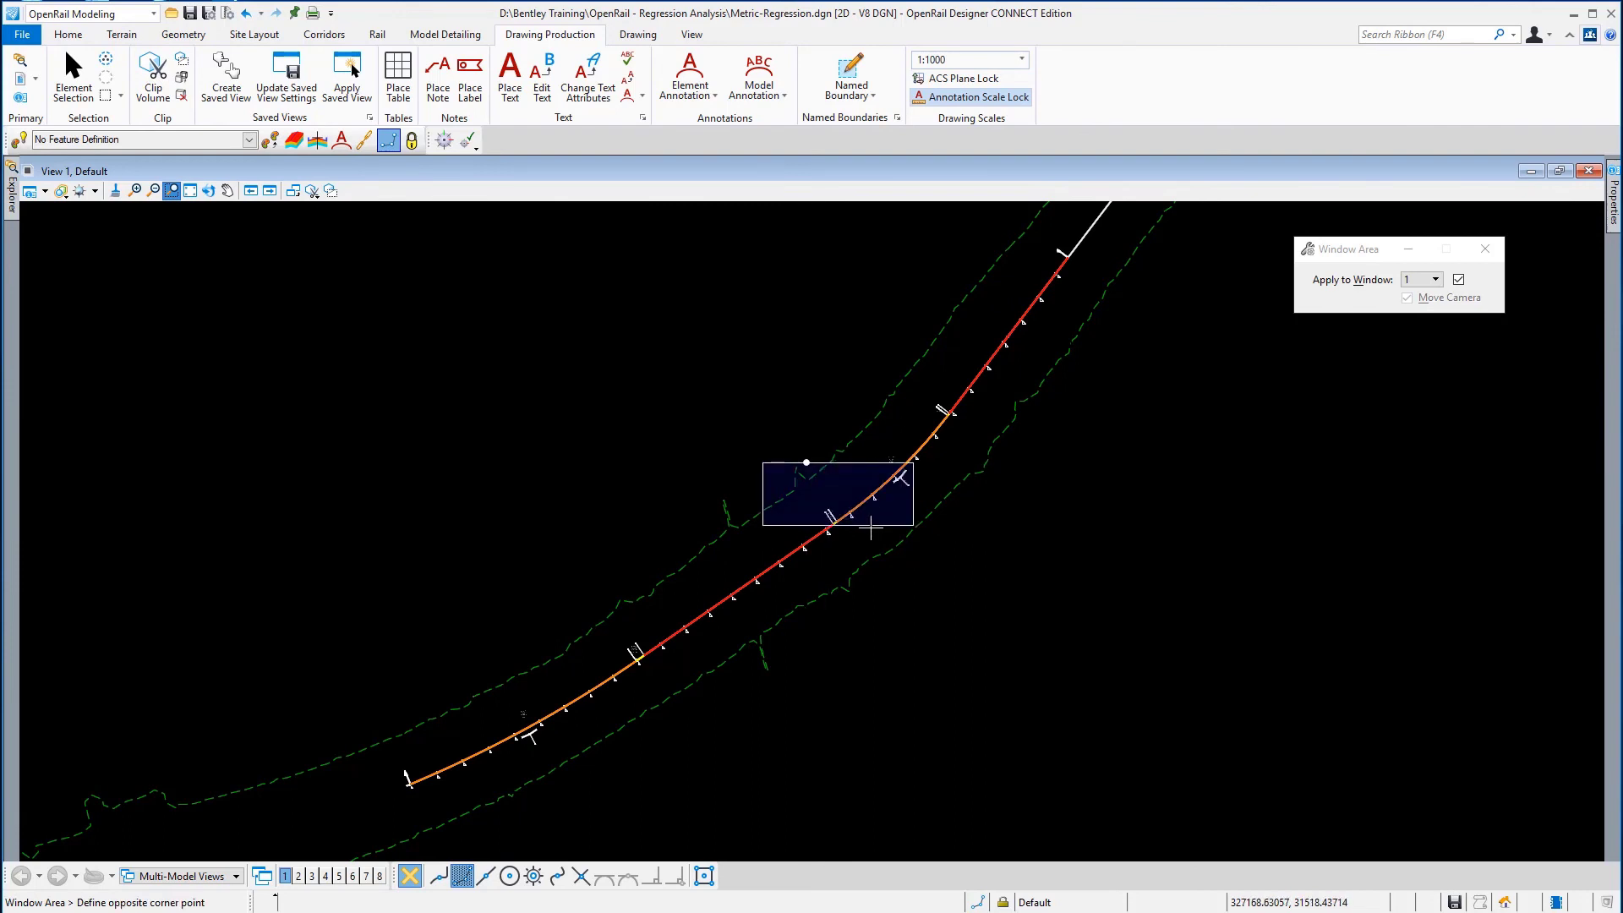
pyautogui.click(881, 554)
pyautogui.rightClick(1032, 611)
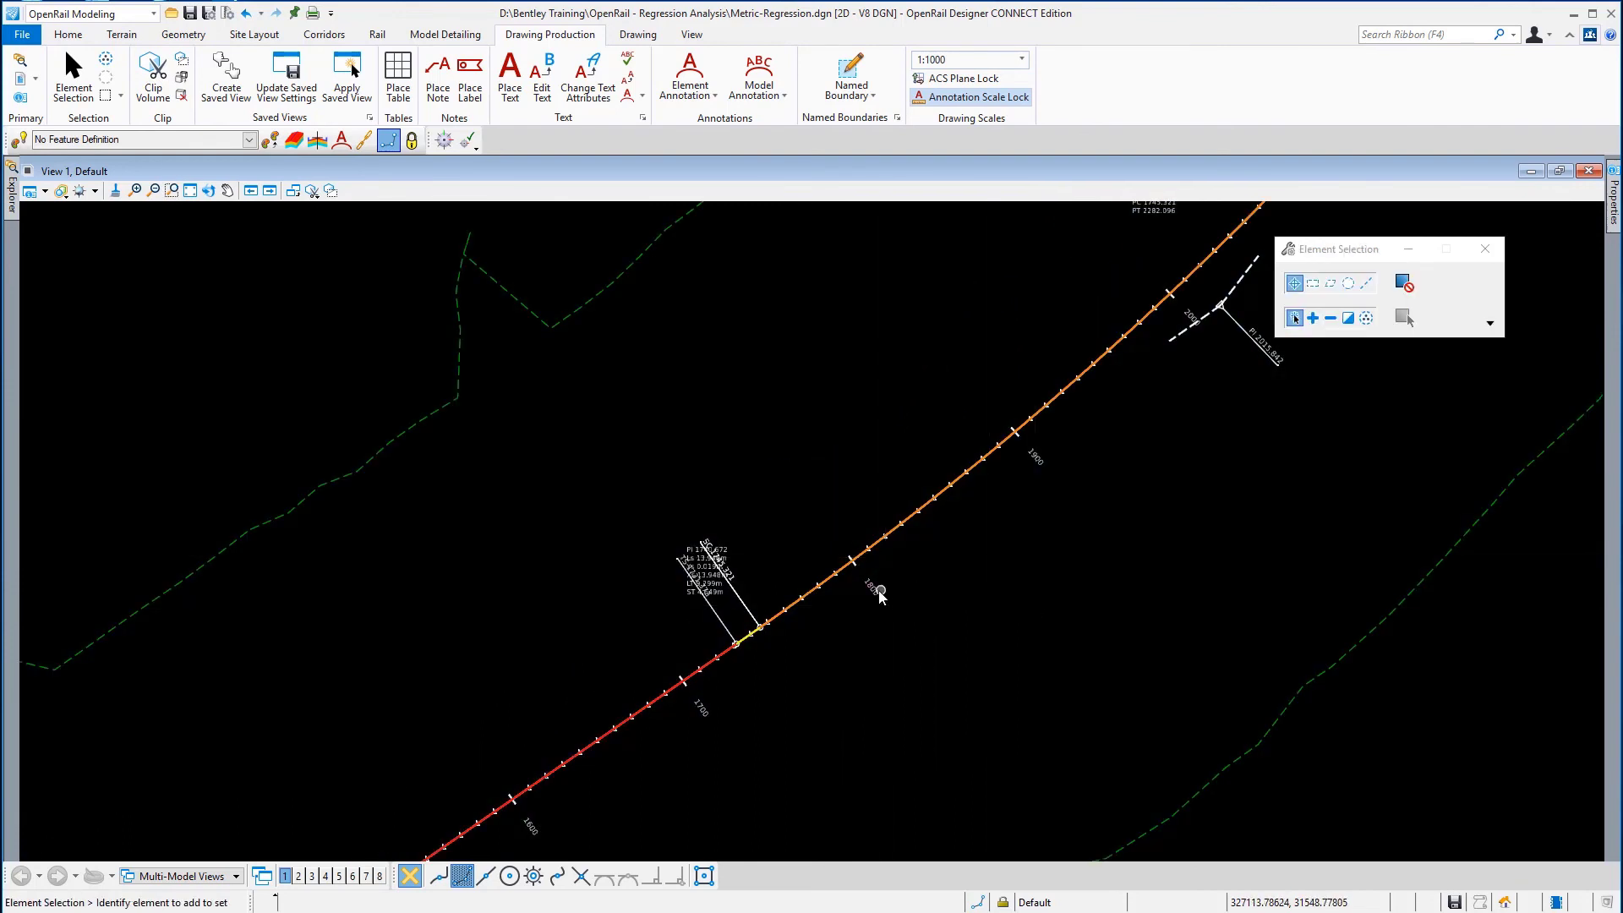